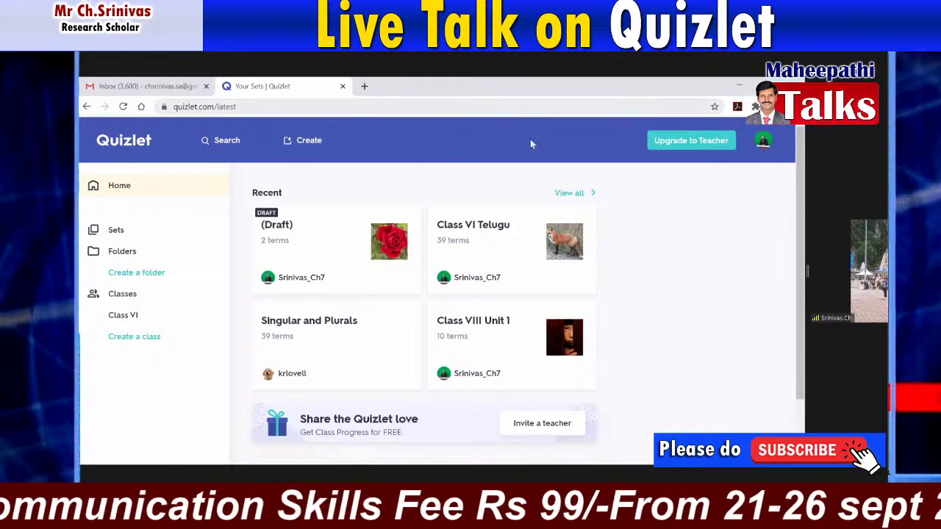
Open quizlet.com in a fresh browser tab.
{"action": "left_click", "coordinate": [364, 87]}
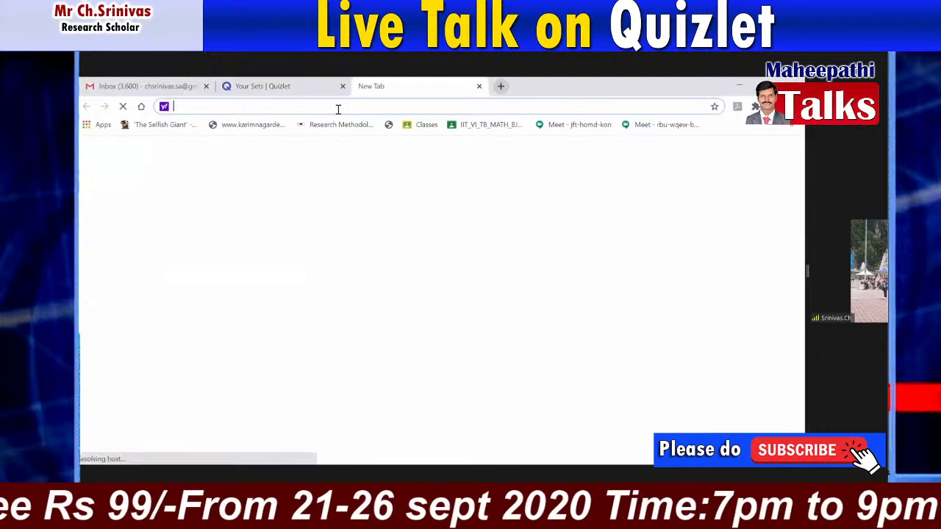
{"action": "type", "text": "q"}
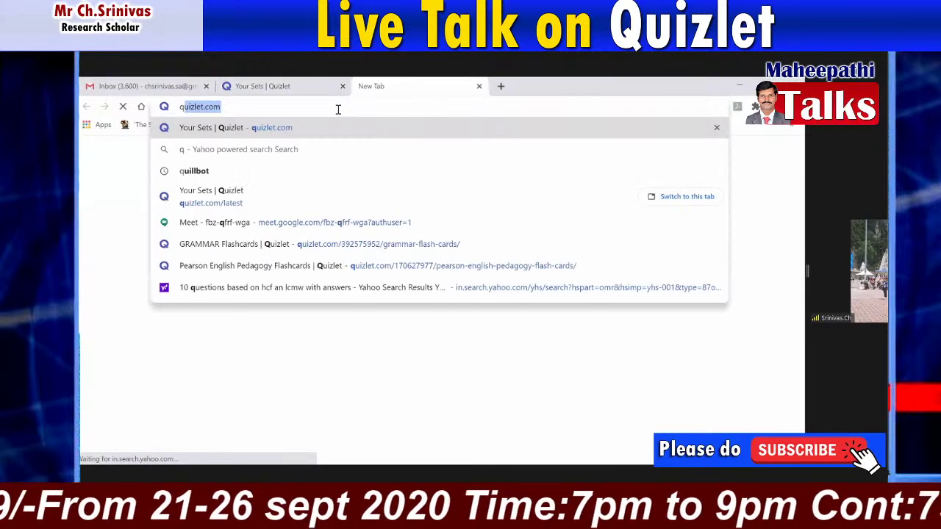
{"action": "type", "text": "ui"}
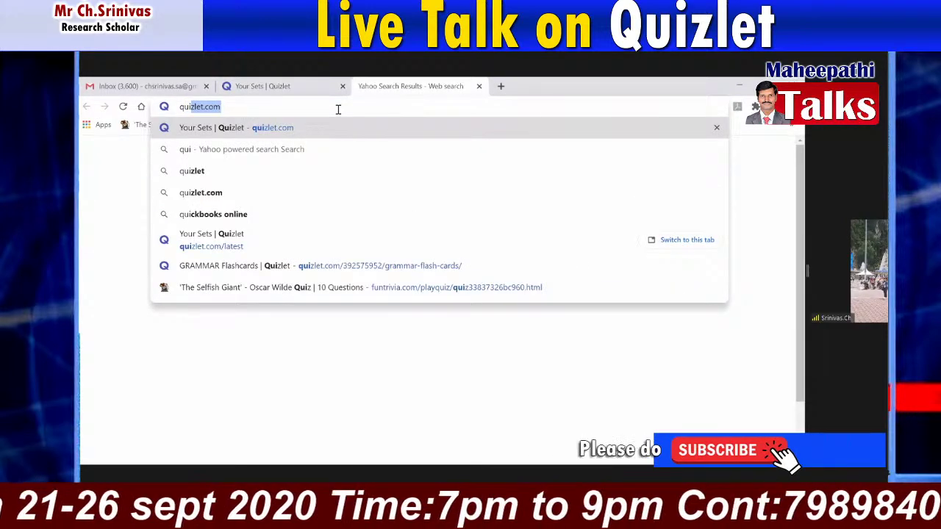
{"action": "key", "text": "Return"}
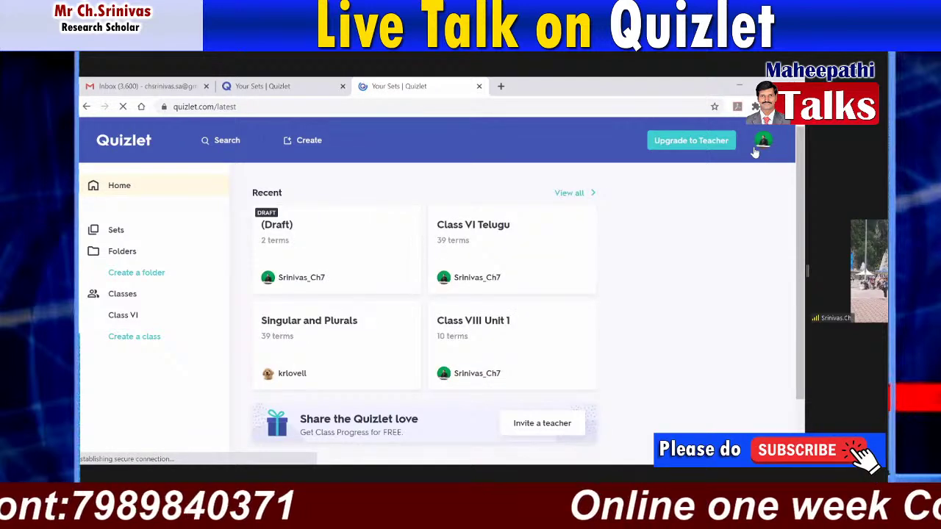
Log out of the Quizlet account and start logging back in with Google.
{"action": "left_click", "coordinate": [764, 142]}
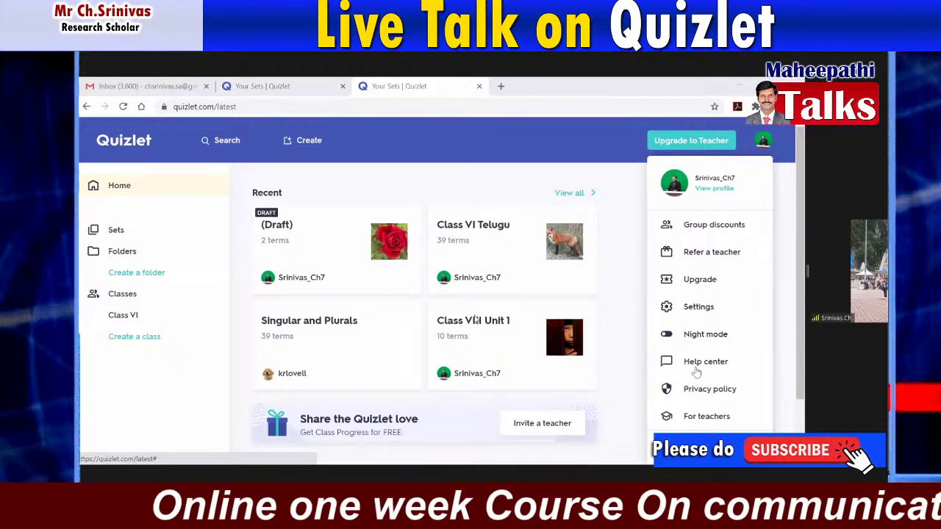
{"action": "key", "text": "F5"}
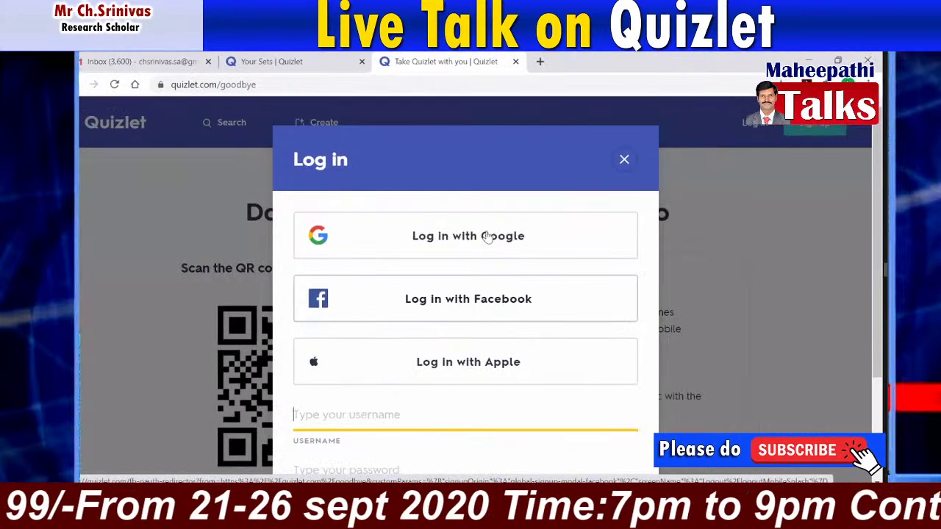
{"action": "left_click", "coordinate": [488, 236]}
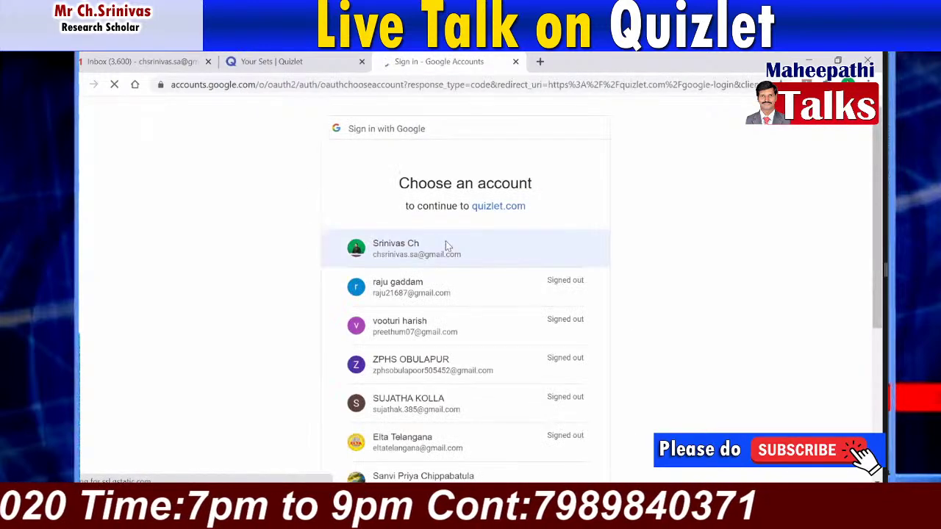
Continue to Quizlet with the Google account and view the home page's recent sets.
{"action": "left_click", "coordinate": [445, 246]}
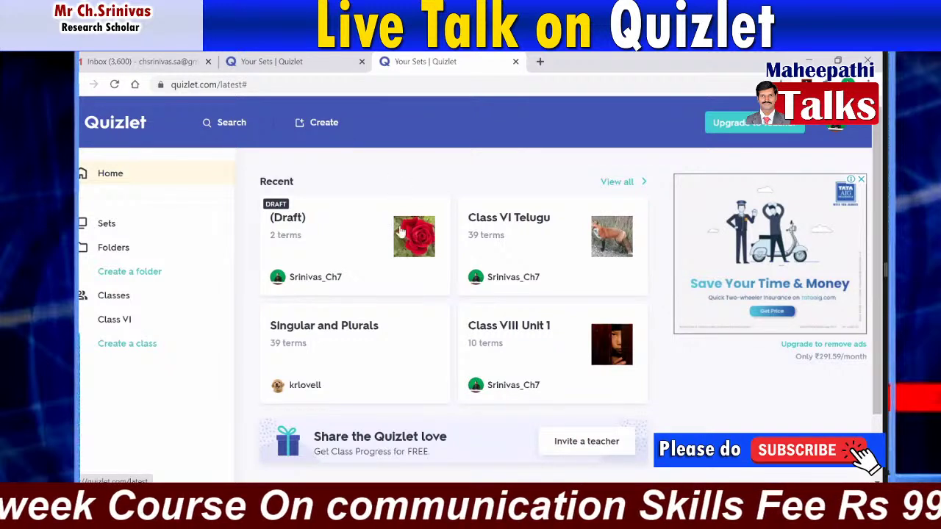
{"action": "left_click", "coordinate": [107, 223]}
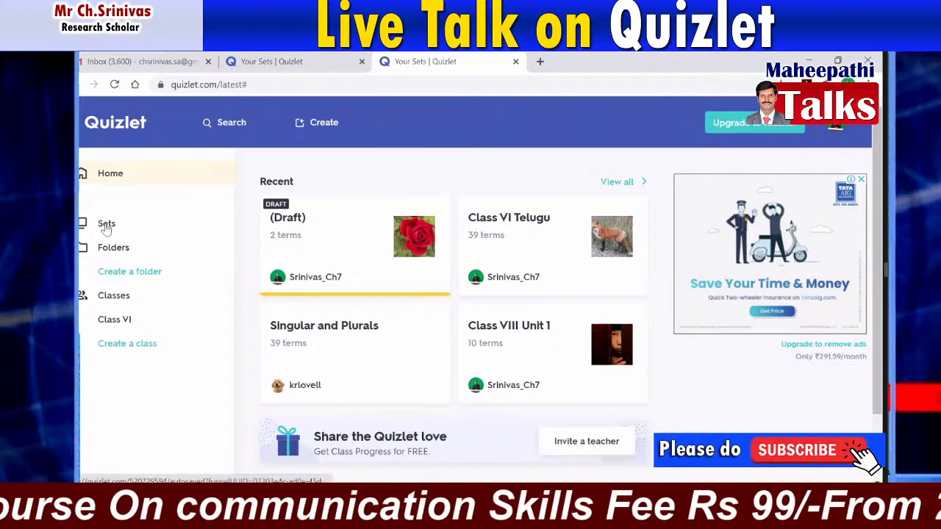
Visit the Class VI class, then bring up the Create menu's Set and Class choices.
{"action": "left_click", "coordinate": [118, 319]}
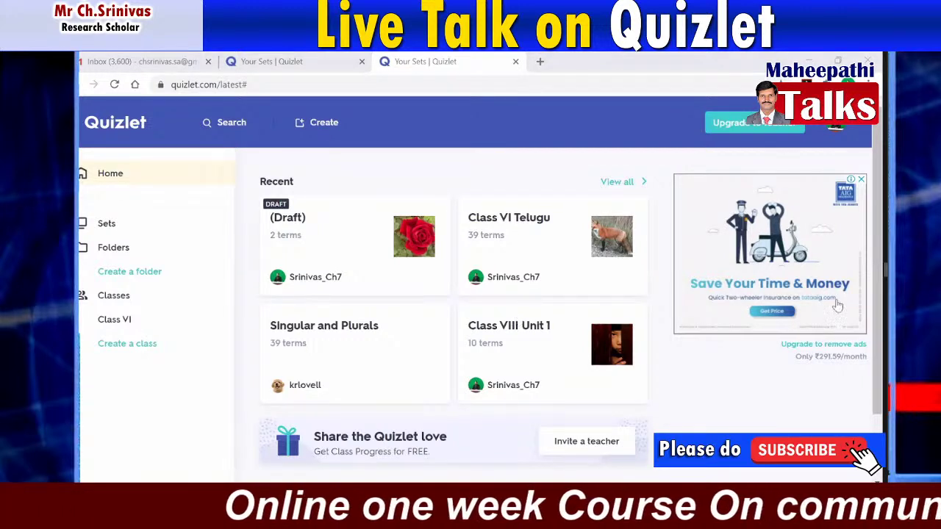
{"action": "left_click", "coordinate": [304, 127]}
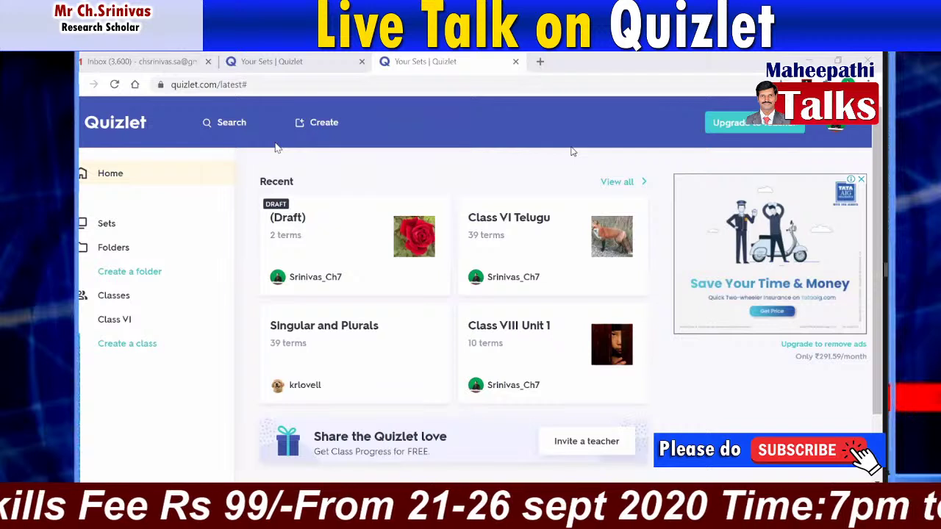
{"action": "left_click", "coordinate": [321, 128]}
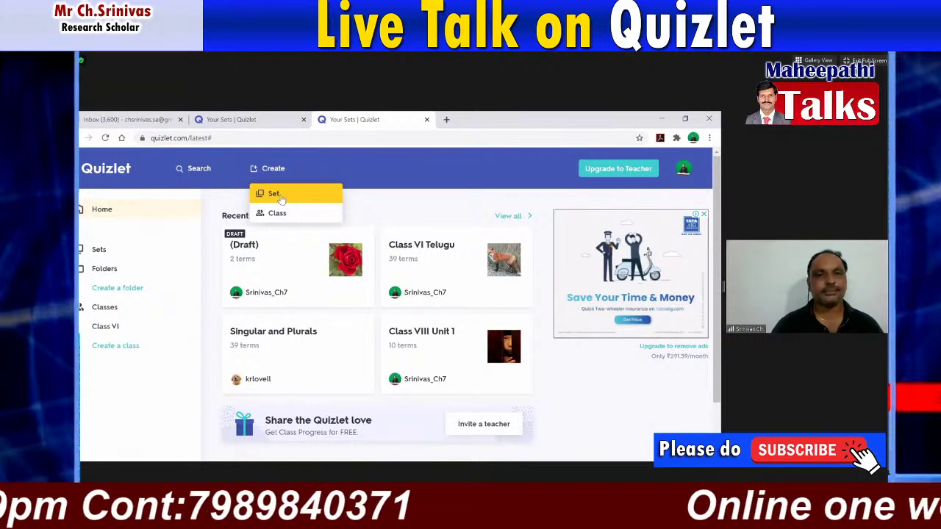
Create a new set titled 'Class VIII, English' with description 'Vocabulary of Unit-1'.
{"action": "left_click", "coordinate": [281, 198]}
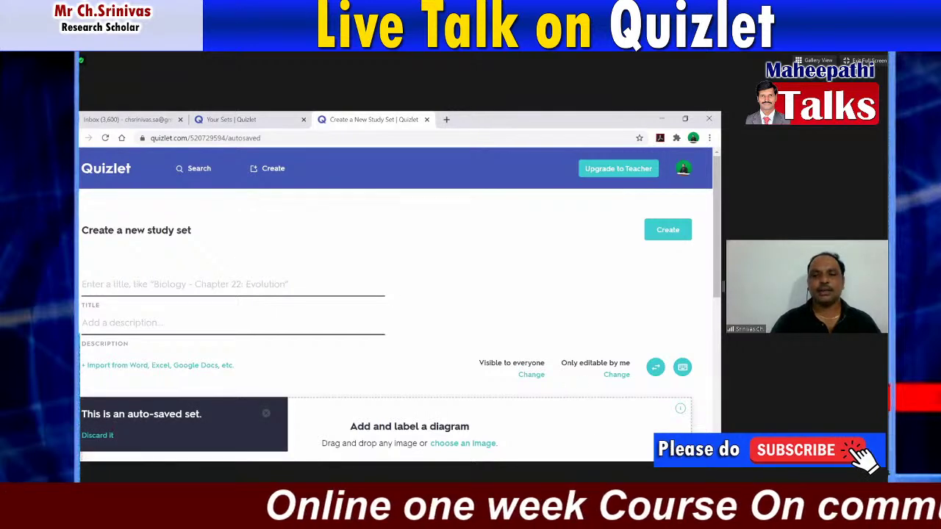
{"action": "scroll", "coordinate": [606, 374], "scroll_direction": "down", "scroll_amount": 1}
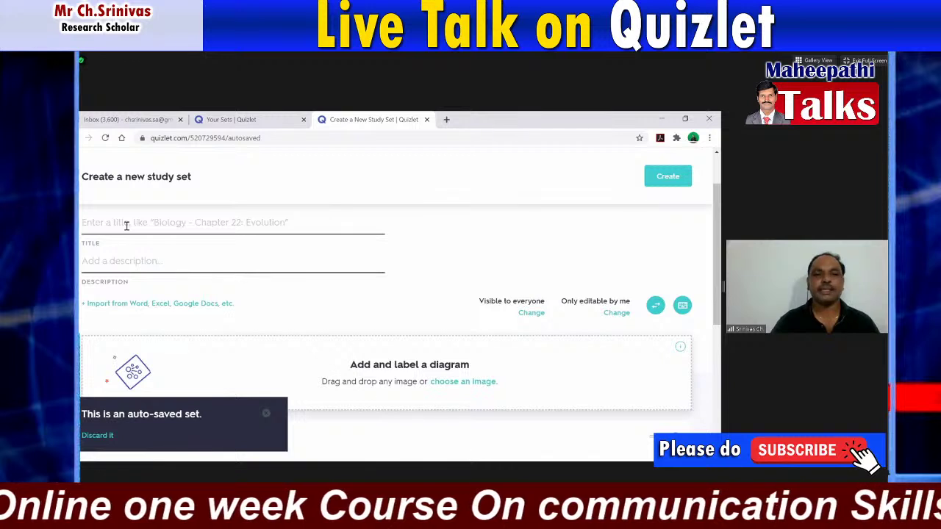
{"action": "left_click", "coordinate": [126, 226]}
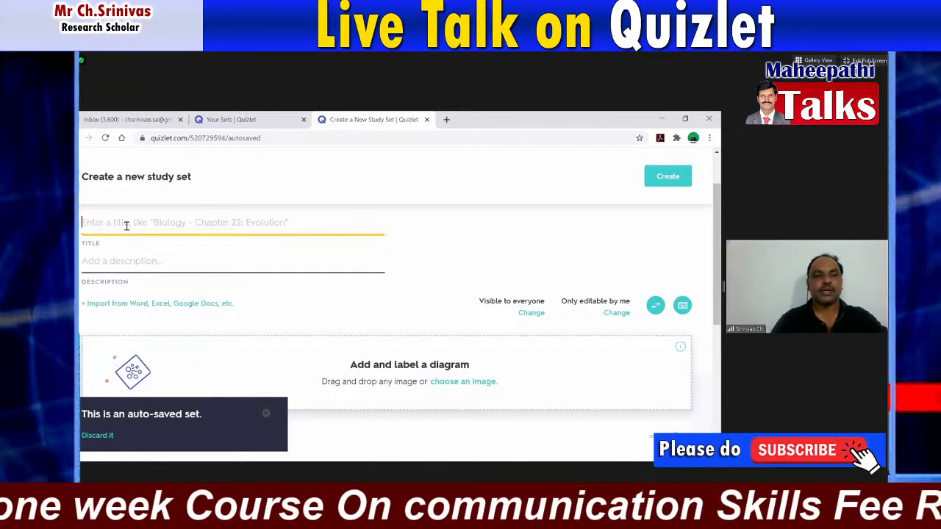
{"action": "type", "text": "Class VII"}
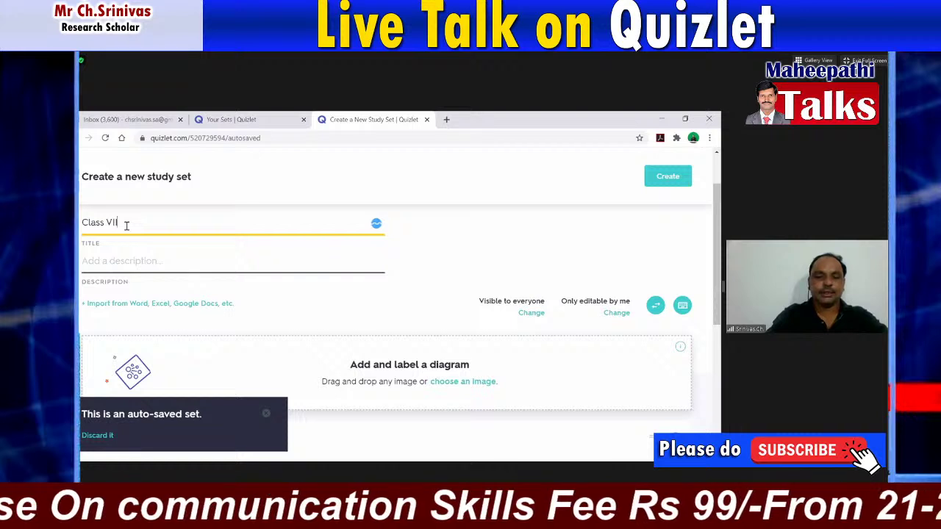
{"action": "type", "text": "I, "}
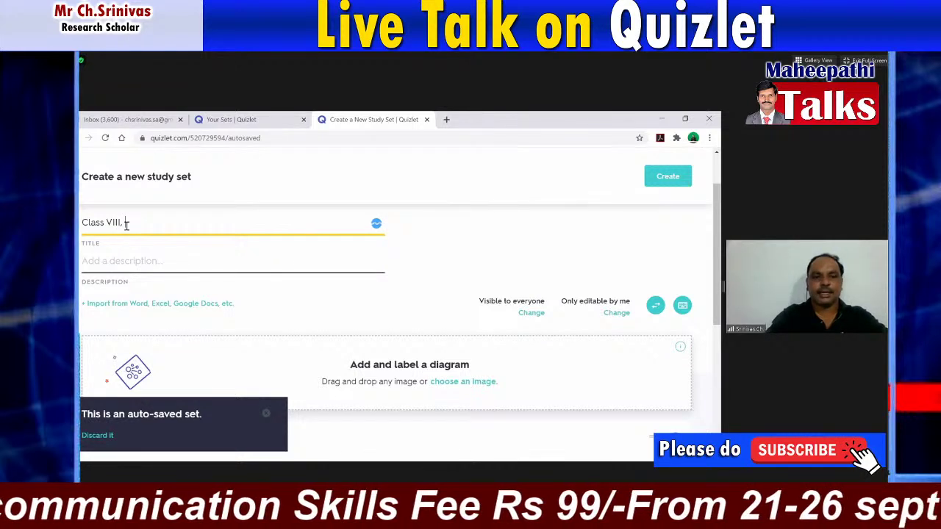
{"action": "type", "text": "English"}
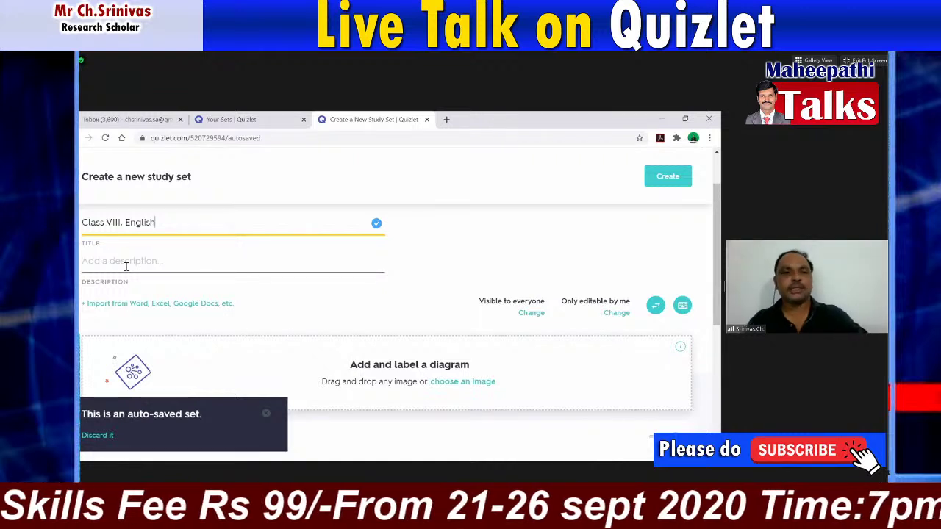
{"action": "left_click", "coordinate": [126, 266]}
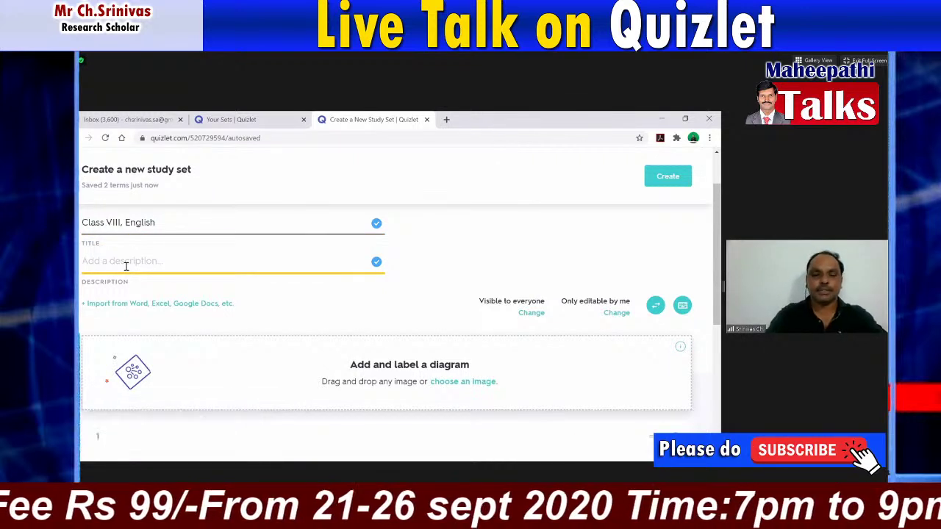
{"action": "type", "text": "Vo"}
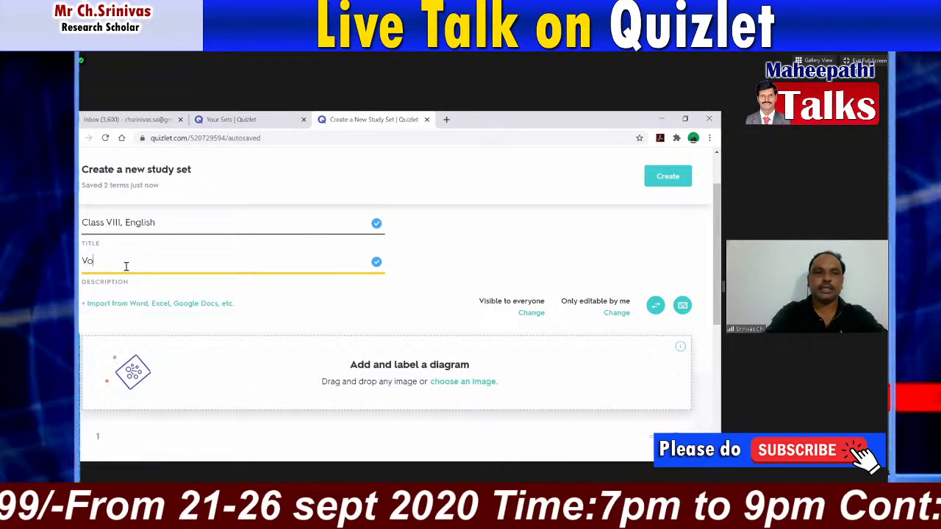
{"action": "type", "text": "cabulary of"}
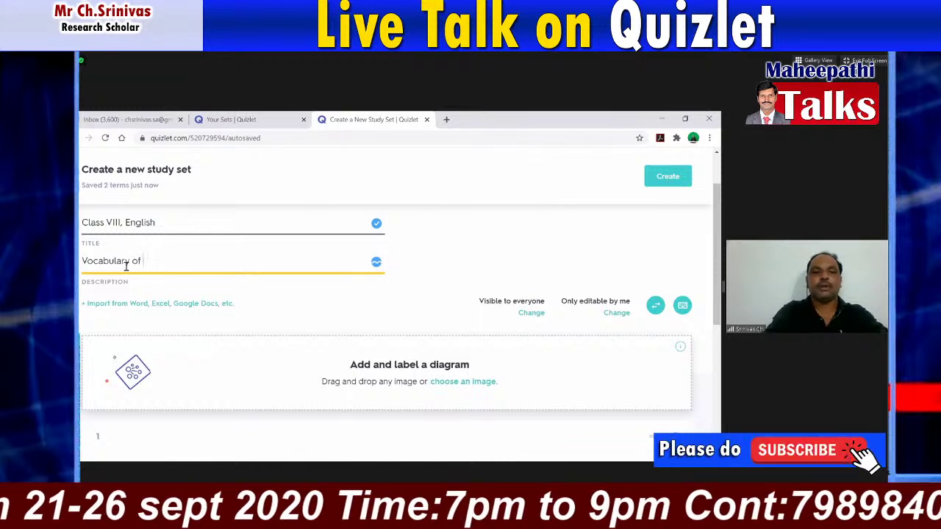
{"action": "type", "text": " Unit-"}
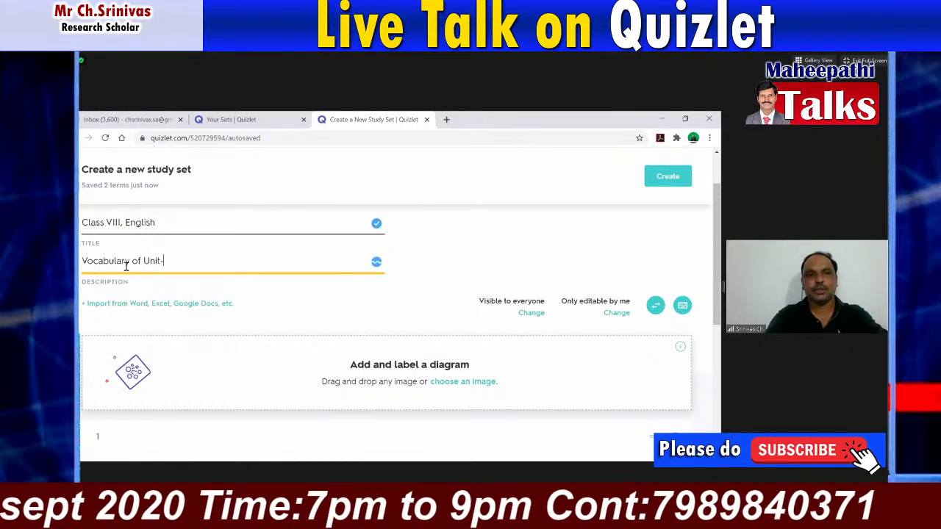
{"action": "type", "text": "1"}
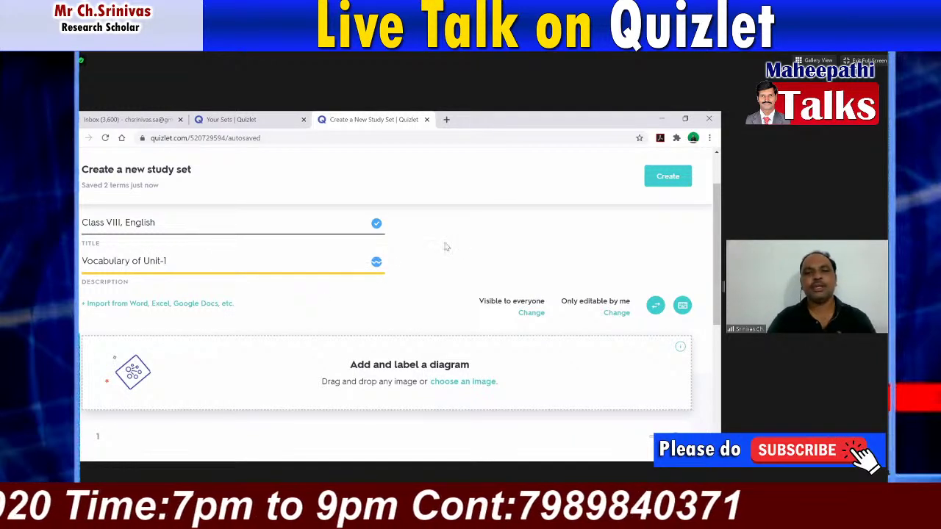
{"action": "left_click", "coordinate": [455, 244]}
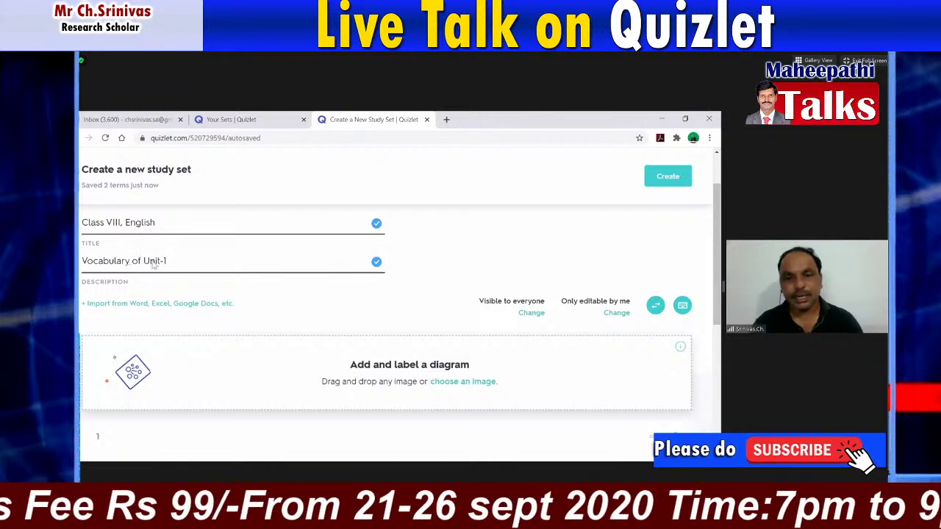
Insert vocabulary22.jpg from the Desktop as the set's diagram image.
{"action": "left_click", "coordinate": [461, 382]}
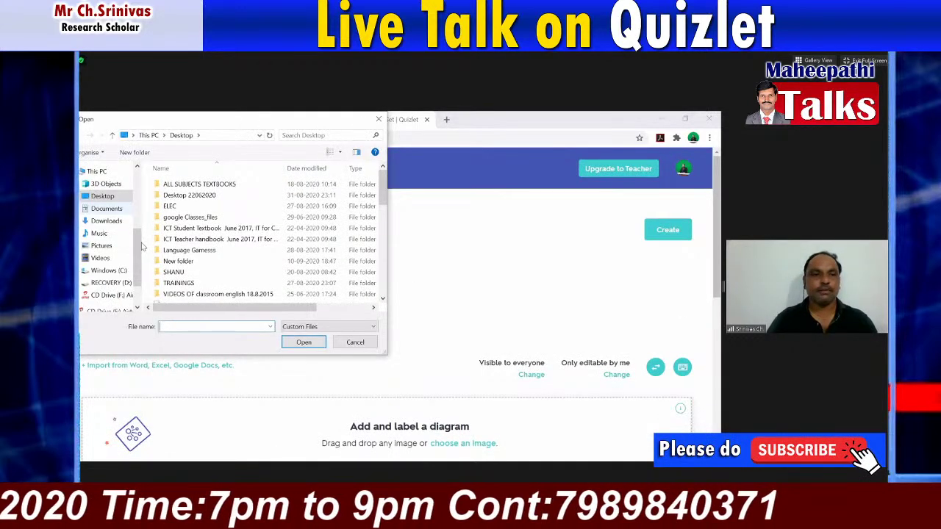
{"action": "scroll", "coordinate": [138, 242], "scroll_direction": "up", "scroll_amount": 5}
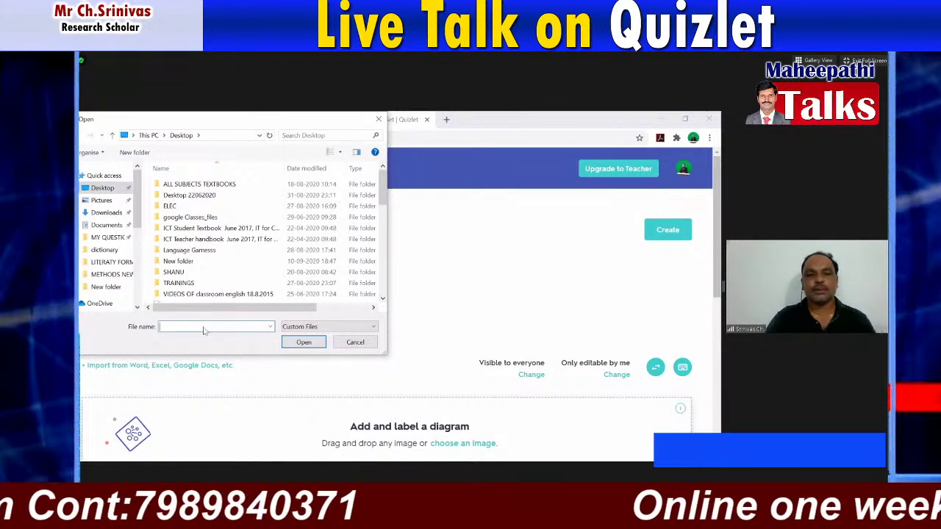
{"action": "type", "text": "vocabulary22.jpg"}
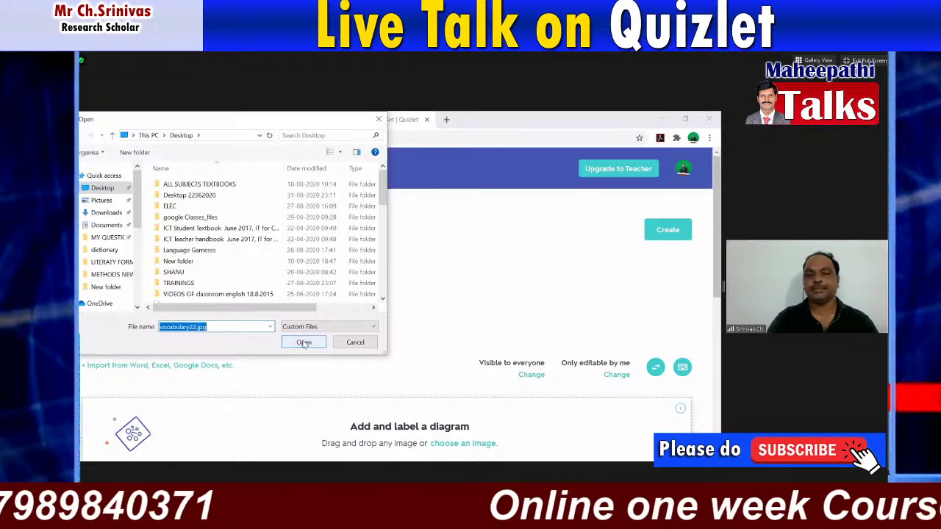
{"action": "left_click", "coordinate": [304, 342]}
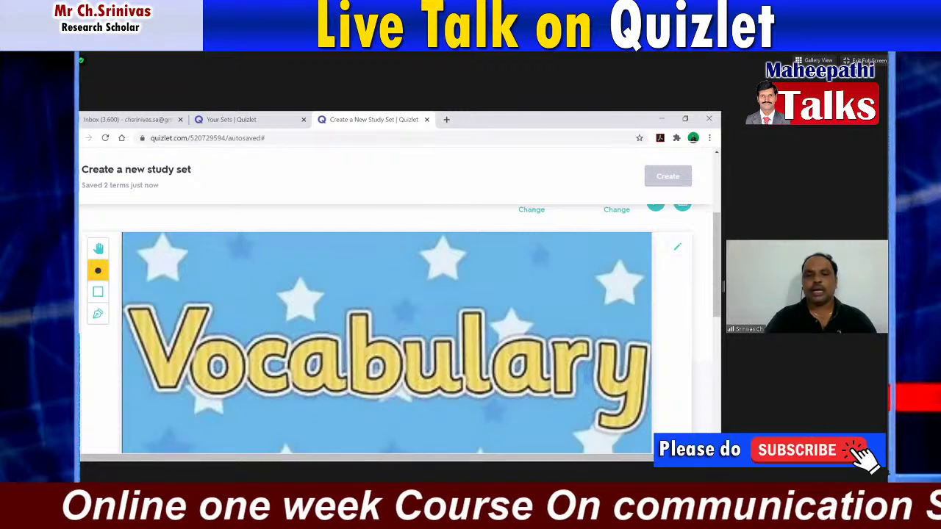
Replace card 1's term 'rose' with the suggested term 'tattered'.
{"action": "scroll", "coordinate": [404, 326], "scroll_direction": "down", "scroll_amount": 1}
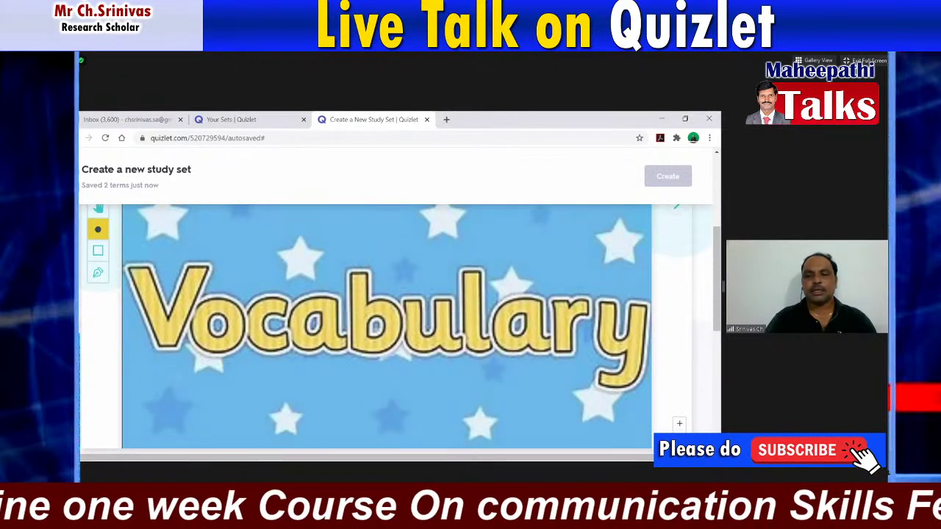
{"action": "scroll", "coordinate": [457, 289], "scroll_direction": "down", "scroll_amount": 5}
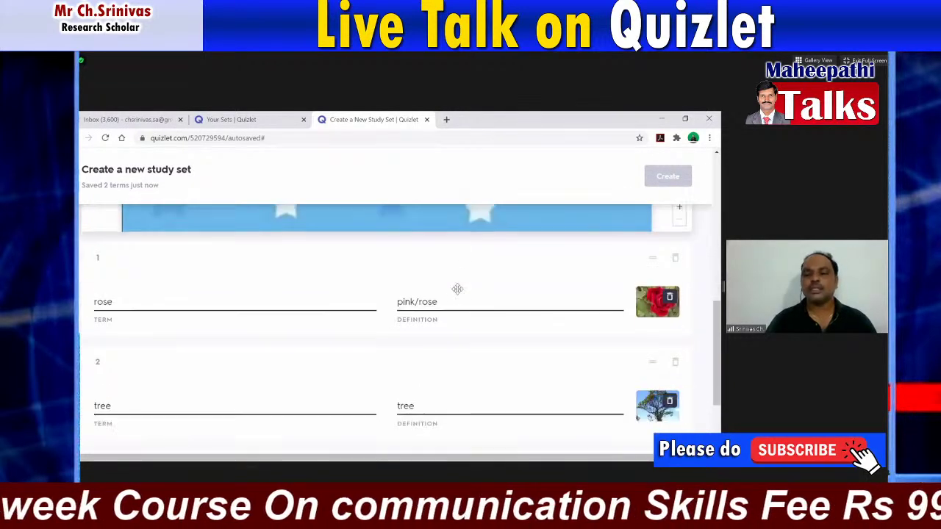
{"action": "scroll", "coordinate": [457, 289], "scroll_direction": "down", "scroll_amount": 1}
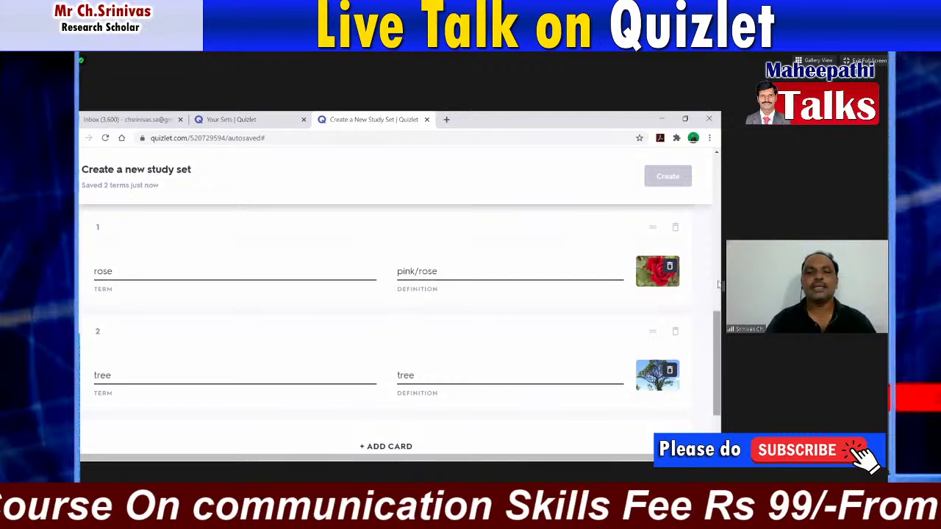
{"action": "scroll", "coordinate": [715, 312], "scroll_direction": "up", "scroll_amount": 1}
{"action": "scroll", "coordinate": [441, 301], "scroll_direction": "down", "scroll_amount": 1}
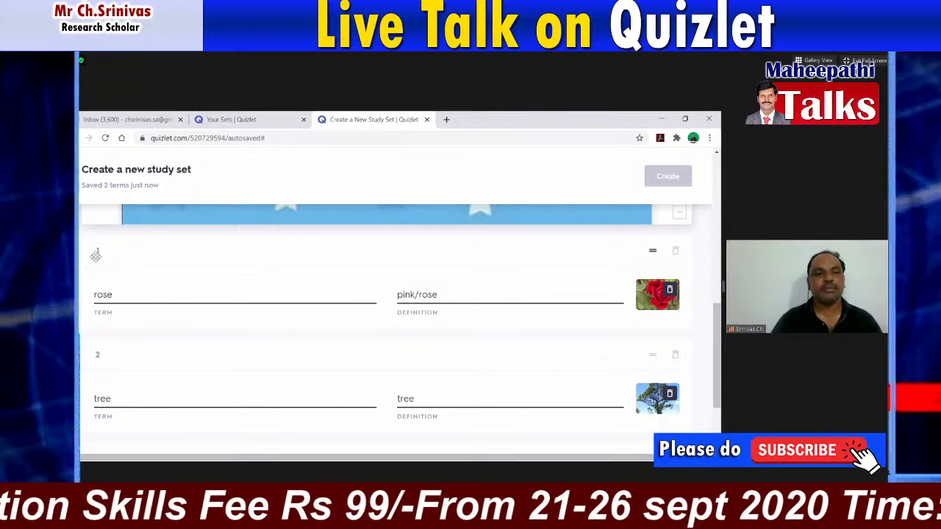
{"action": "left_click", "coordinate": [127, 292]}
{"action": "key", "text": "BackSpace"}
{"action": "key", "text": "BackSpace"}
{"action": "key", "text": "BackSpace"}
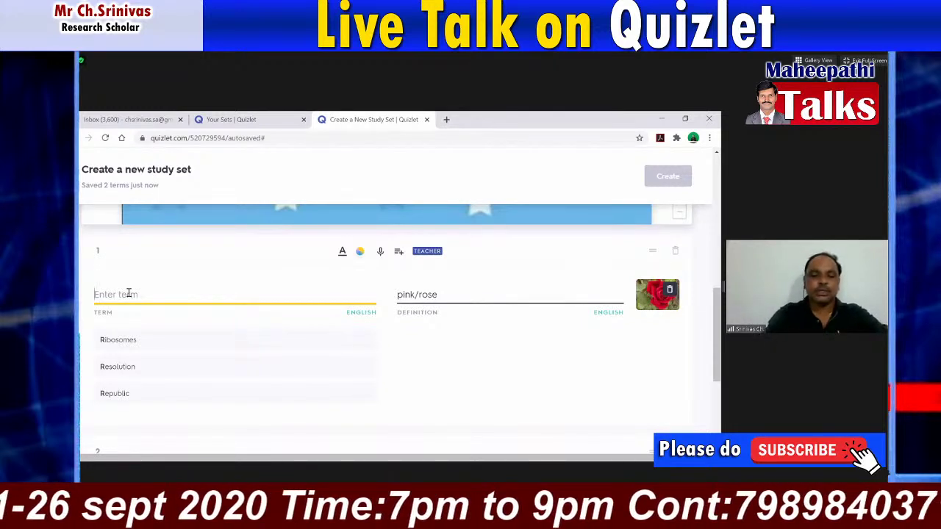
{"action": "type", "text": "ta"}
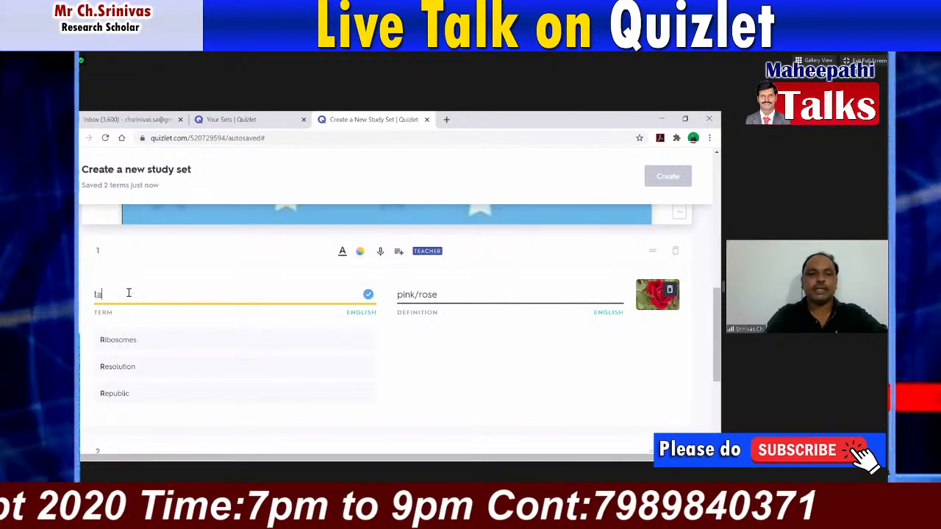
{"action": "type", "text": "tter"}
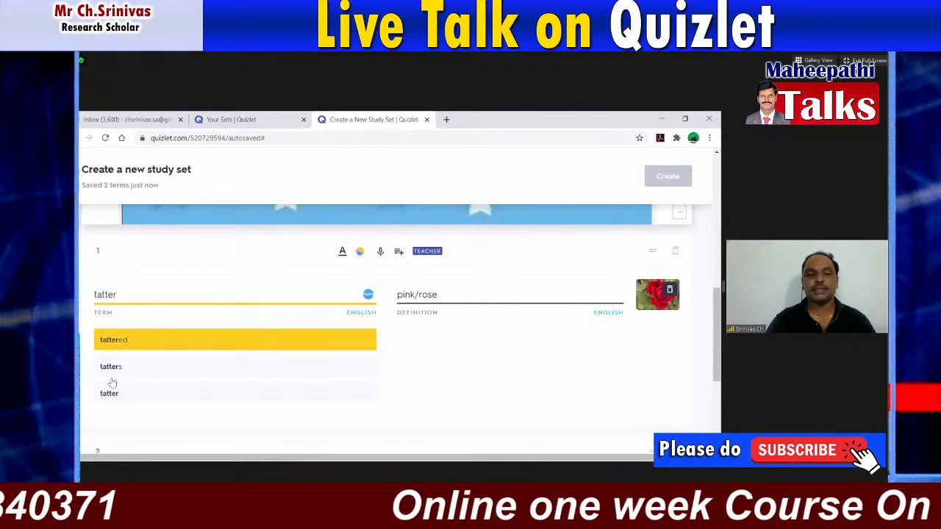
{"action": "left_click", "coordinate": [114, 340]}
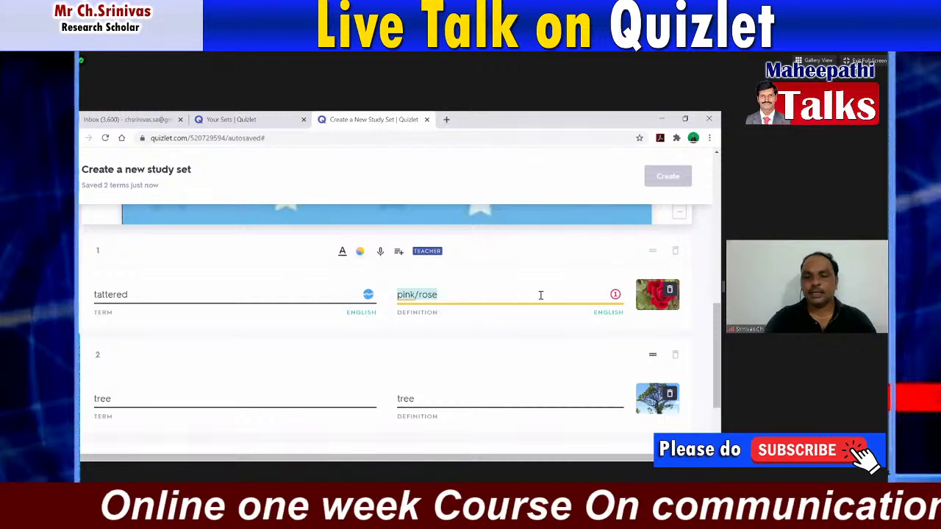
Change card 1's definition to the suggestion 'old and torn'.
{"action": "key", "text": "BackSpace"}
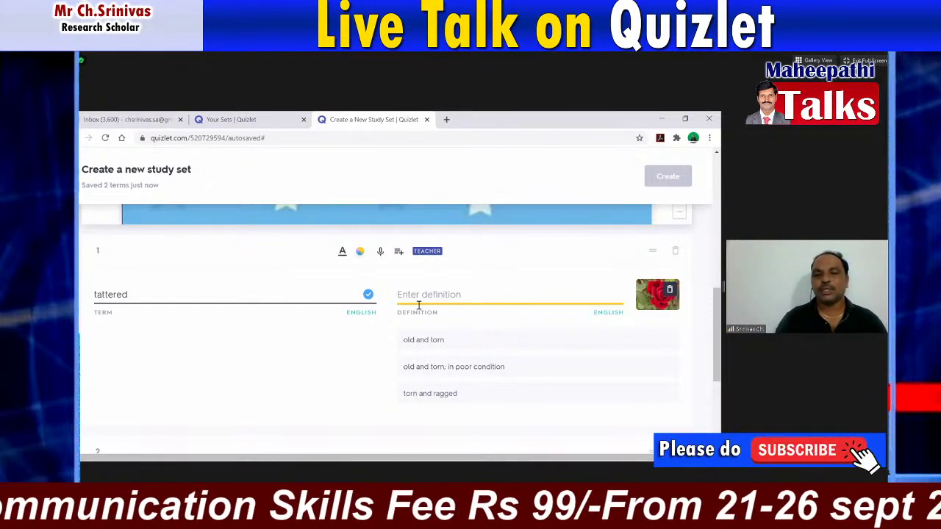
{"action": "left_click", "coordinate": [340, 412]}
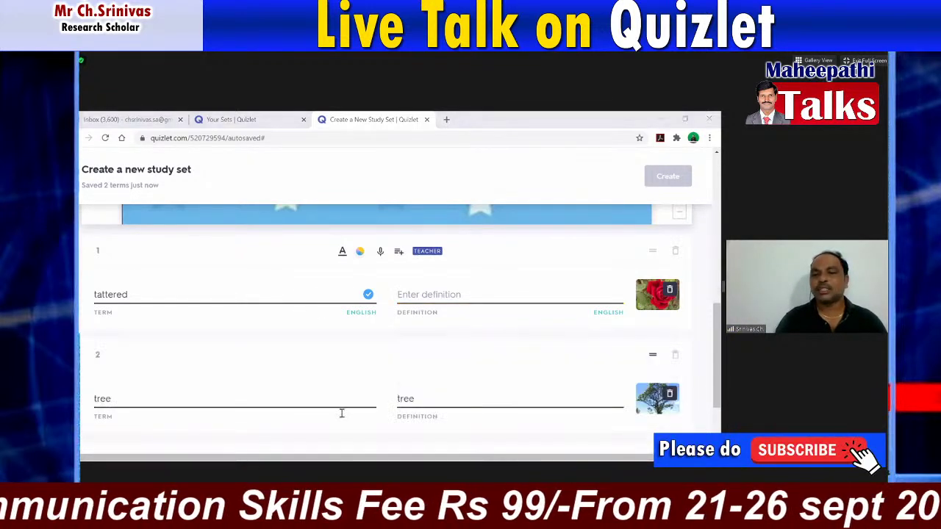
{"action": "left_click", "coordinate": [436, 294]}
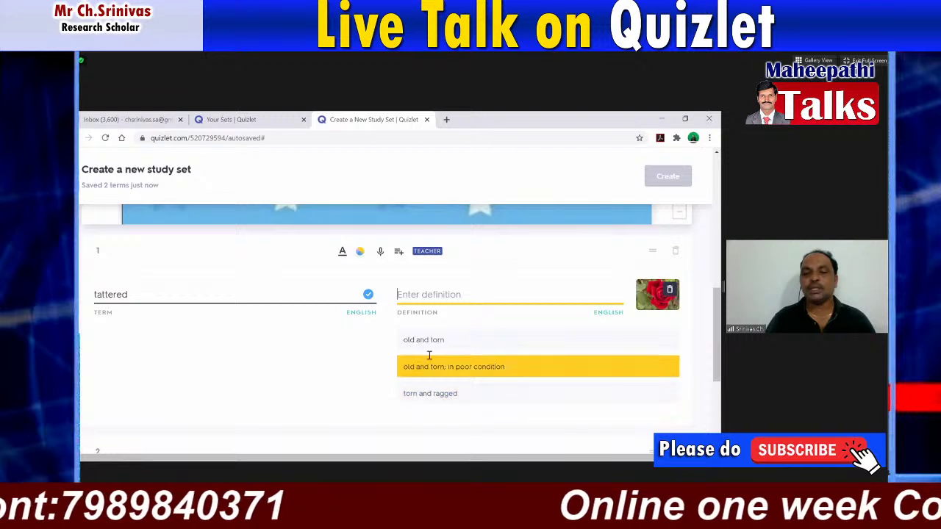
{"action": "left_click", "coordinate": [438, 377]}
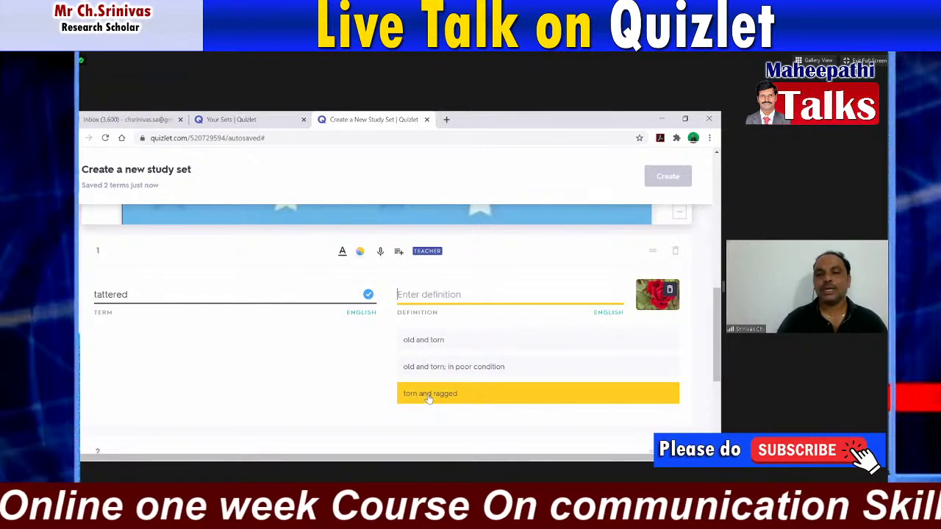
{"action": "left_click", "coordinate": [439, 341]}
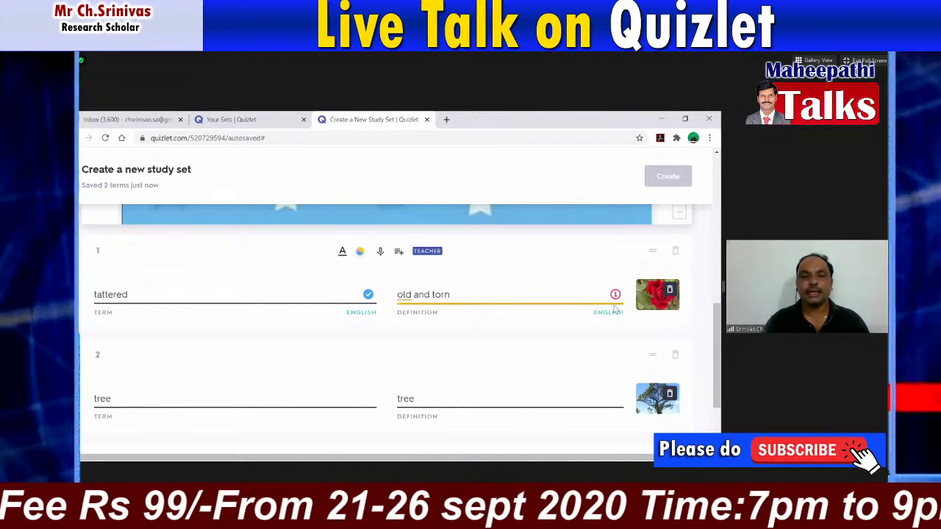
Inspect card 1's rose picture enlarged, then remove it.
{"action": "left_click", "coordinate": [656, 299]}
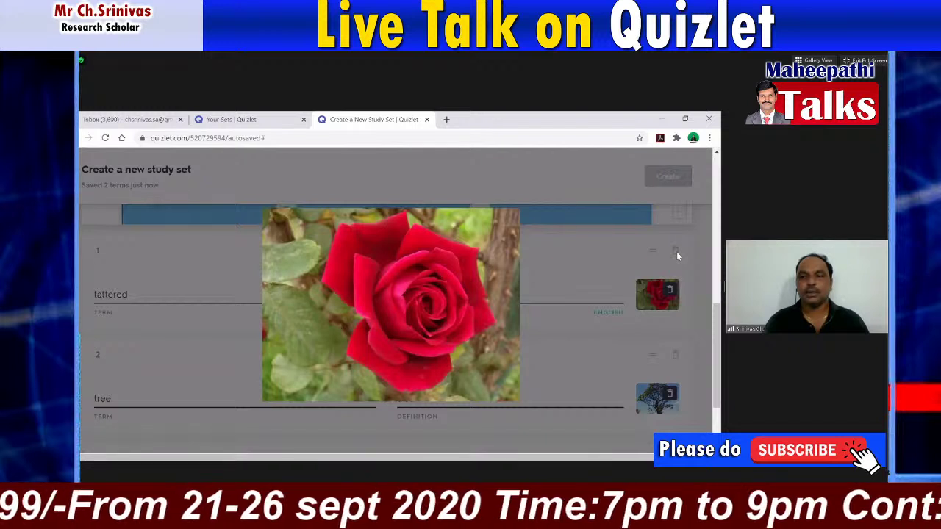
{"action": "left_click", "coordinate": [677, 251]}
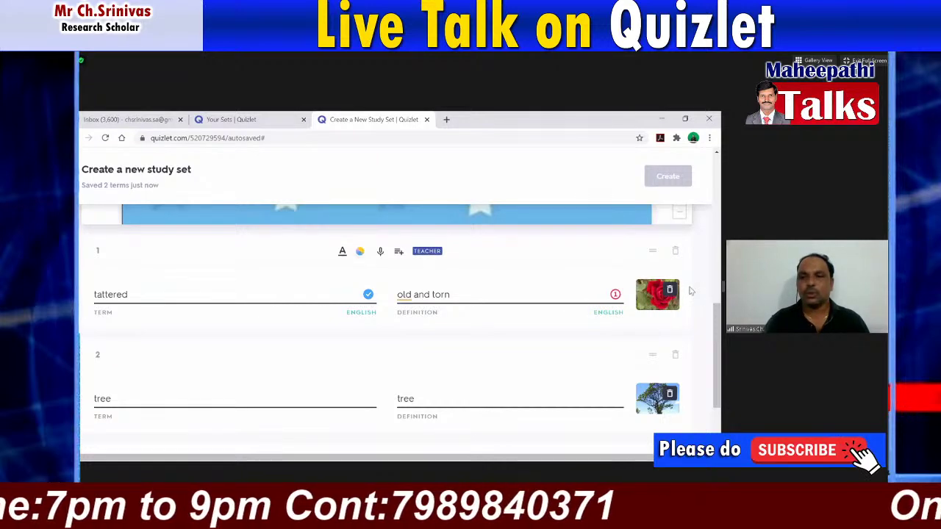
{"action": "left_click", "coordinate": [662, 298]}
{"action": "left_click", "coordinate": [665, 294]}
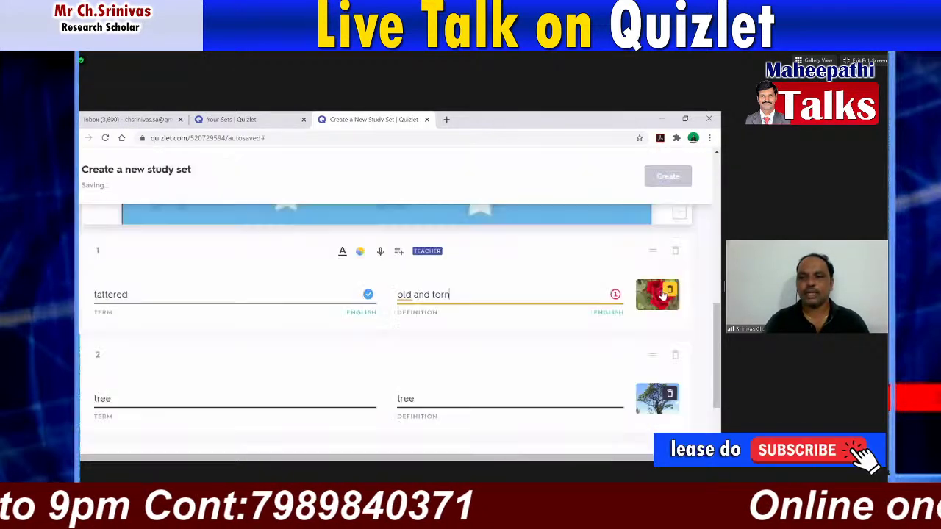
Illustrate the 'tattered' card with the torn jeans picture from the image search.
{"action": "left_click", "coordinate": [669, 290]}
{"action": "left_click", "coordinate": [658, 294]}
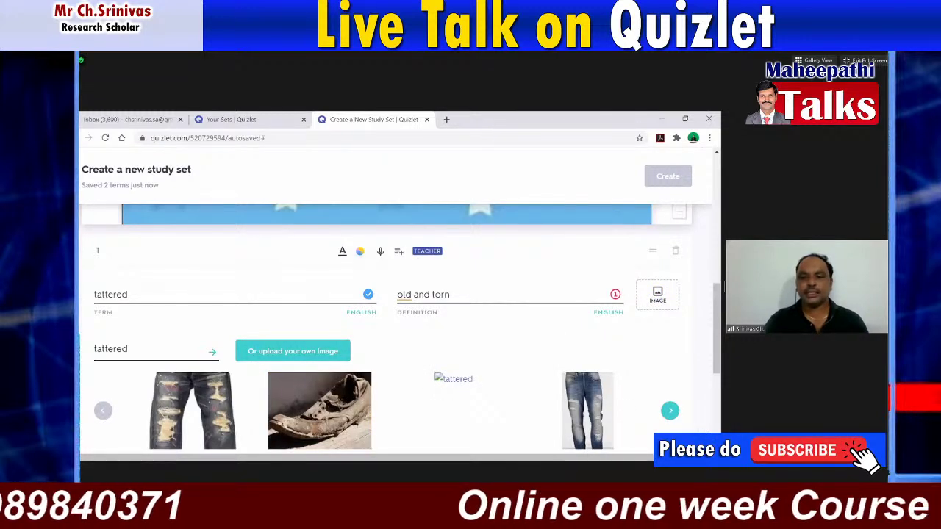
{"action": "scroll", "coordinate": [398, 331], "scroll_direction": "down", "scroll_amount": 1}
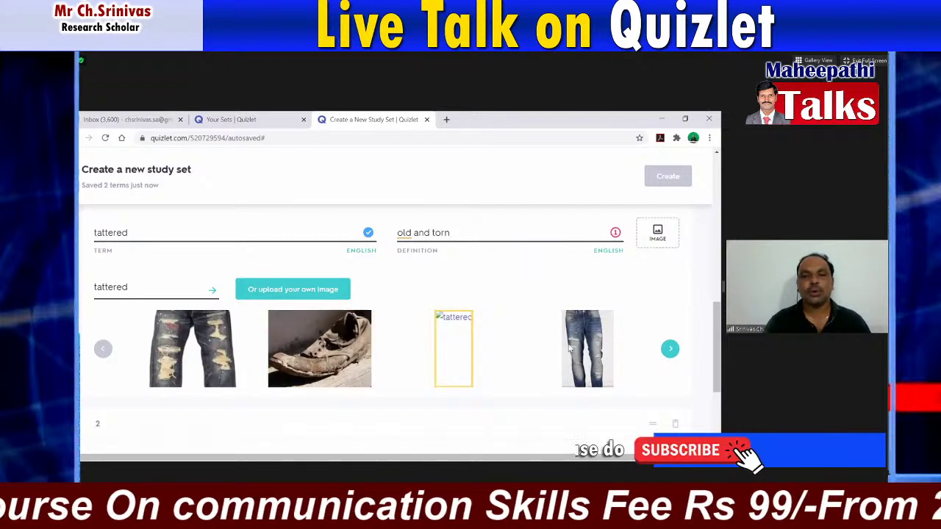
{"action": "left_click", "coordinate": [671, 350]}
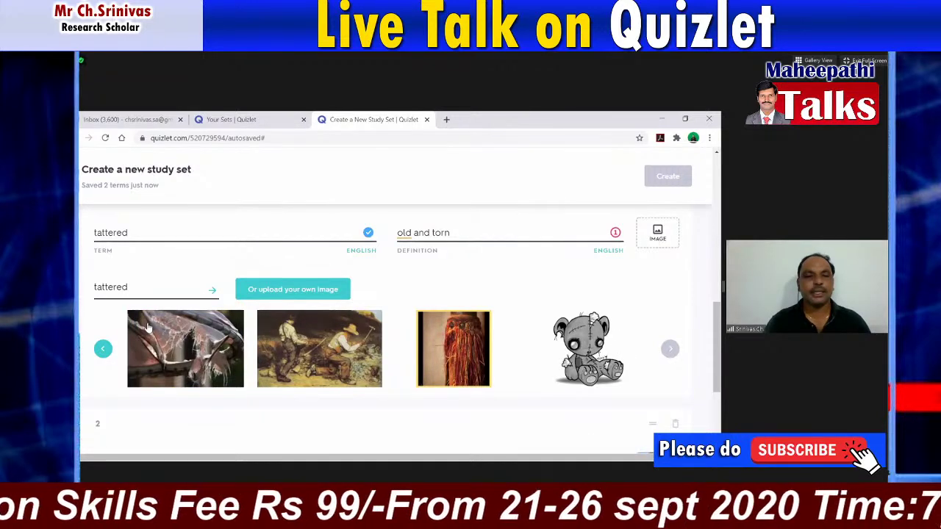
{"action": "left_click", "coordinate": [104, 351]}
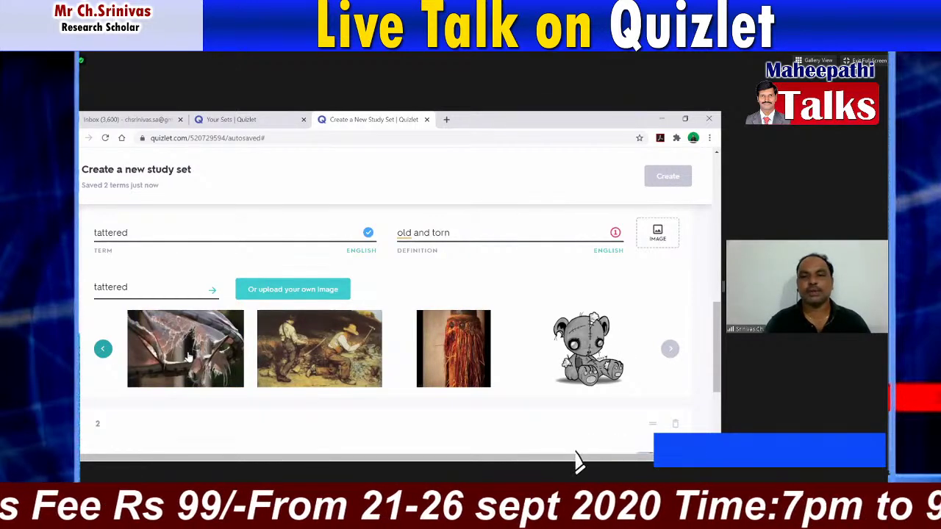
{"action": "left_click", "coordinate": [188, 353]}
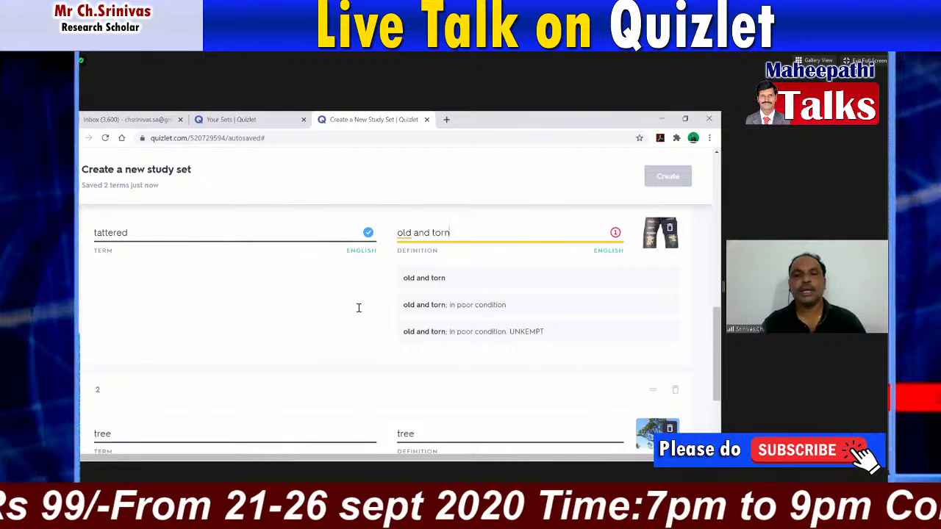
{"action": "left_click", "coordinate": [141, 236]}
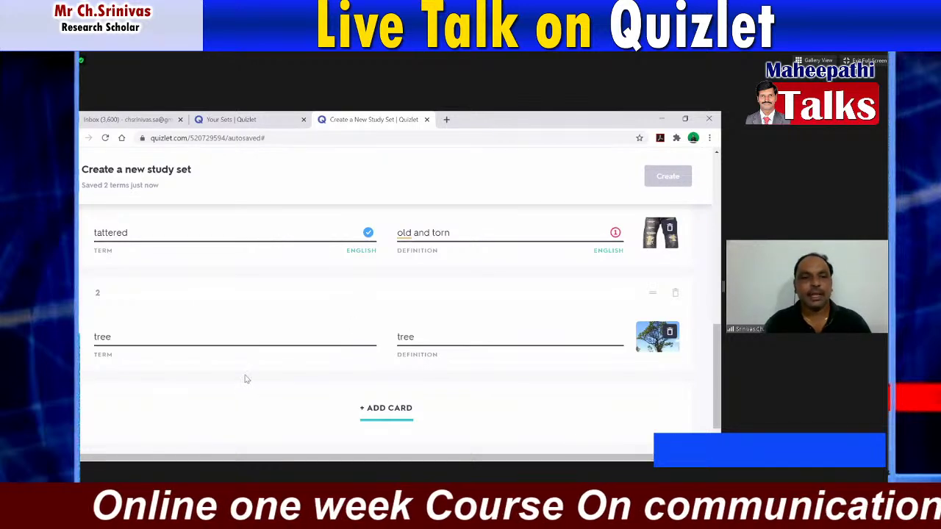
Change card 2 from 'tree' to the term 'mist' with definition 'fog'.
{"action": "left_click", "coordinate": [146, 338]}
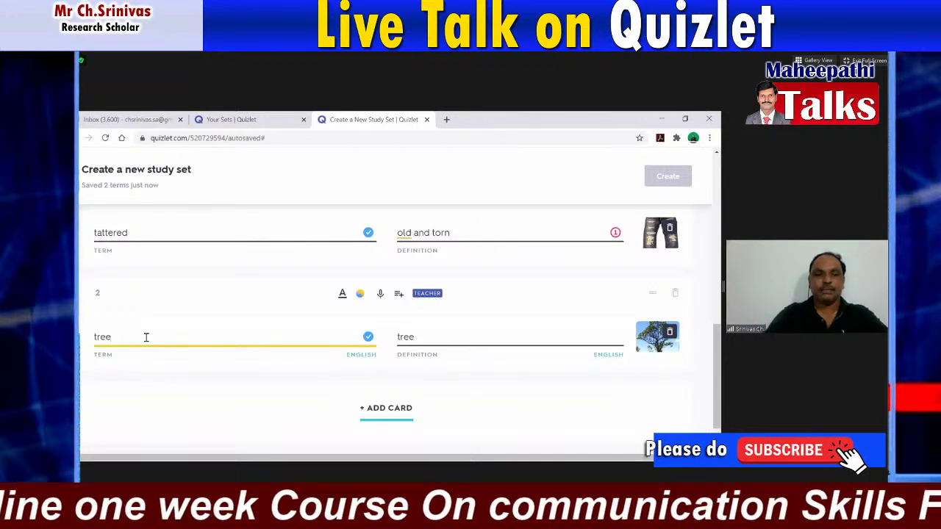
{"action": "key", "text": "BackSpace"}
{"action": "key", "text": "BackSpace"}
{"action": "key", "text": "BackSpace"}
{"action": "key", "text": "BackSpace"}
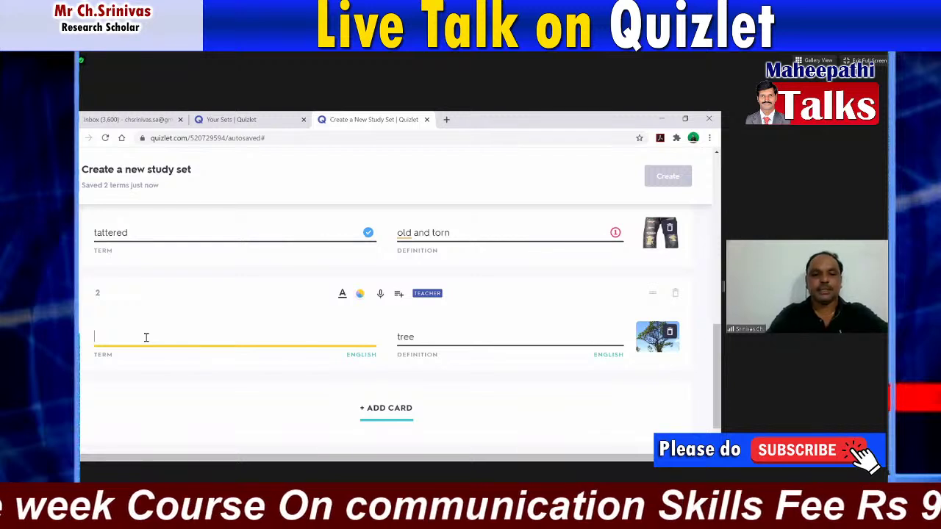
{"action": "type", "text": "mist"}
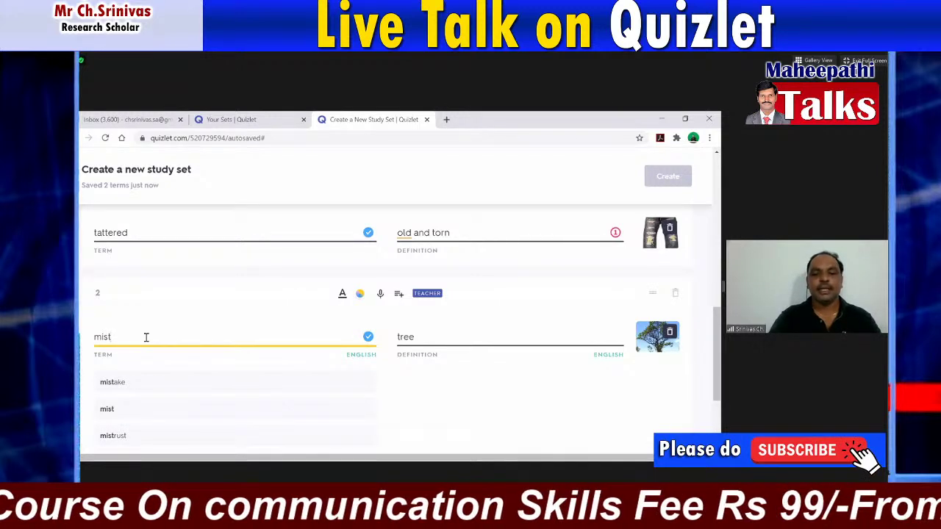
{"action": "left_click", "coordinate": [107, 410]}
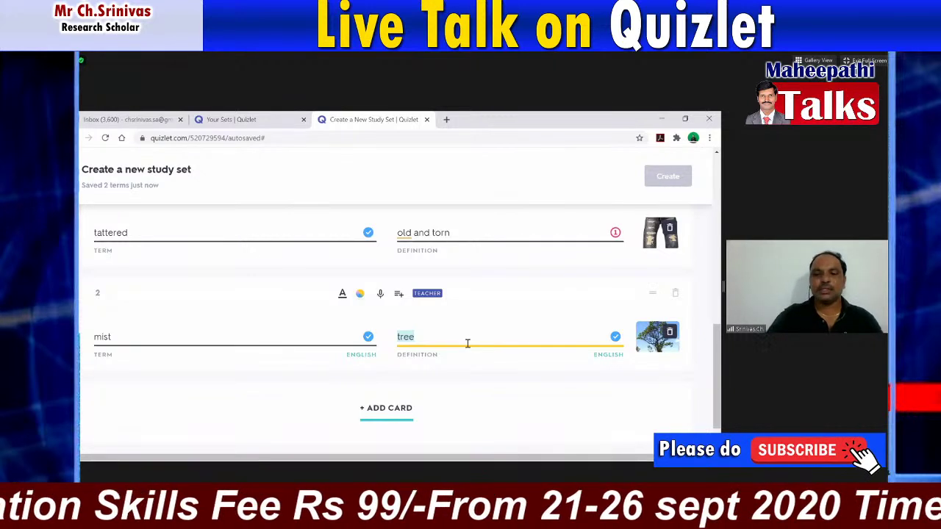
{"action": "key", "text": "BackSpace"}
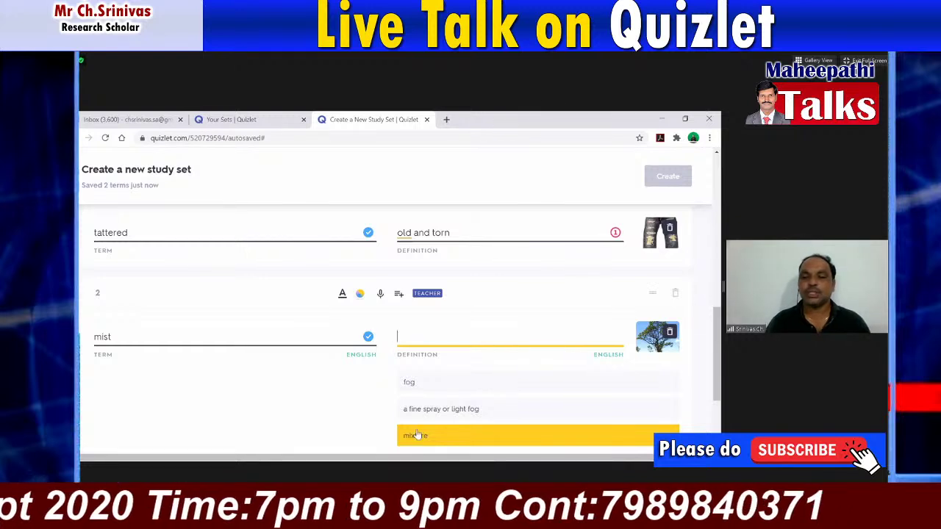
{"action": "left_click", "coordinate": [425, 384]}
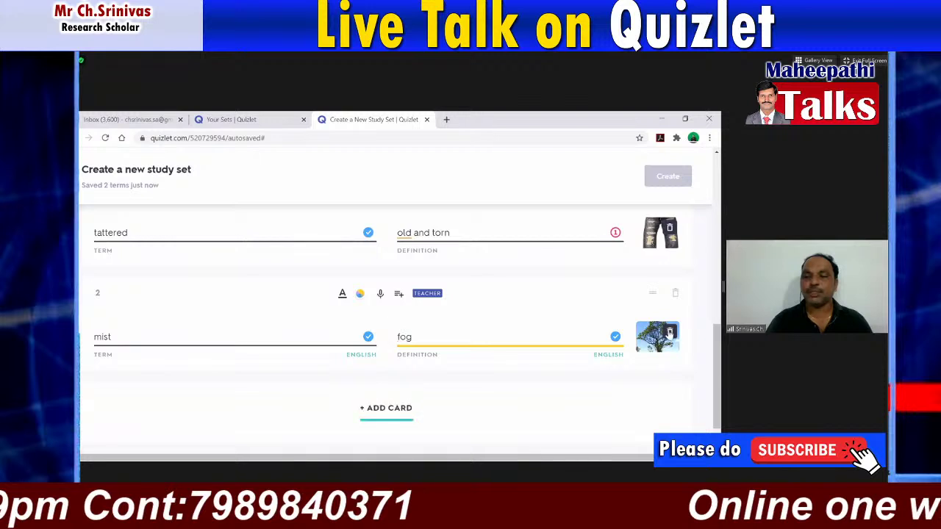
Give the mist card a misty picture in place of the tree, and add an empty third card.
{"action": "left_click", "coordinate": [669, 333]}
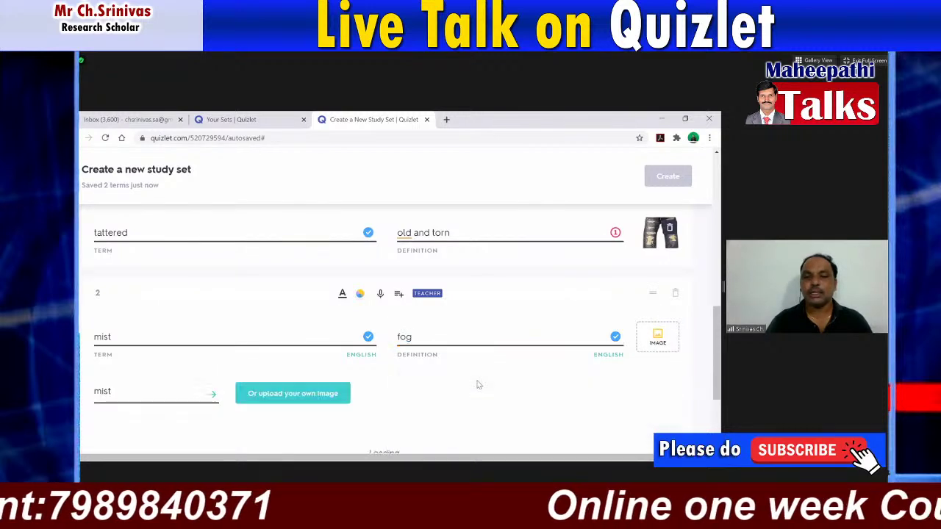
{"action": "scroll", "coordinate": [511, 353], "scroll_direction": "down", "scroll_amount": 2}
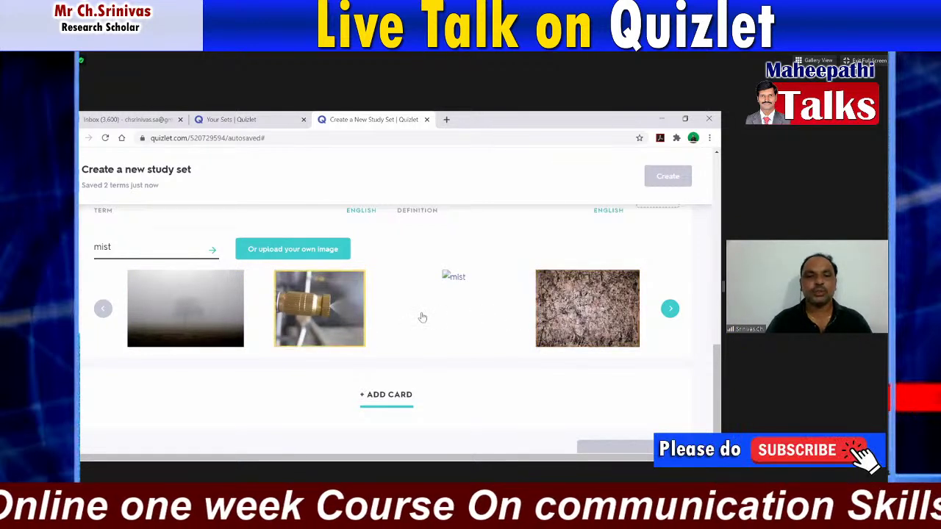
{"action": "left_click", "coordinate": [412, 239]}
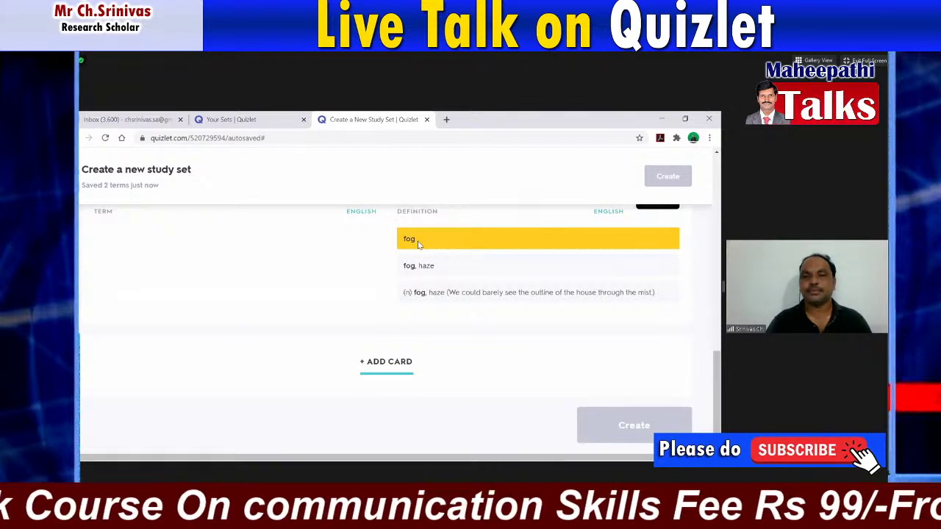
{"action": "left_click", "coordinate": [417, 241]}
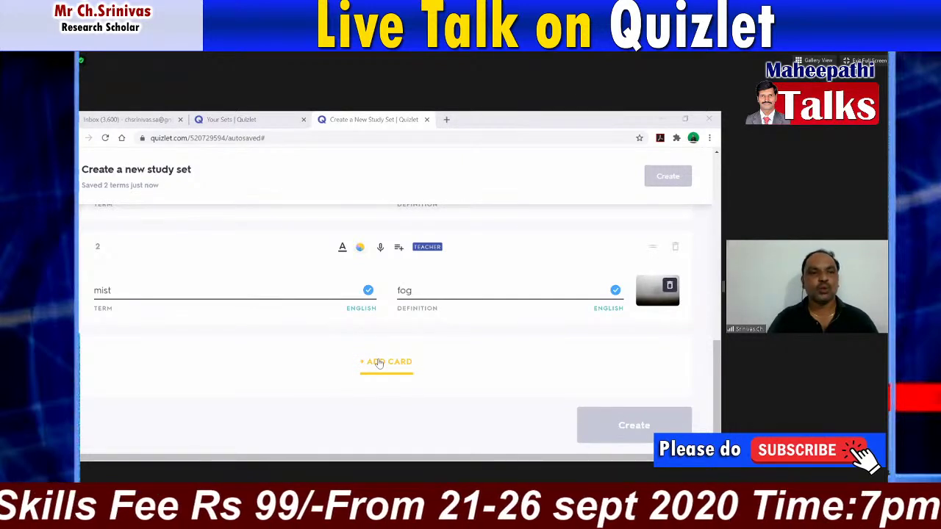
{"action": "left_click", "coordinate": [380, 362]}
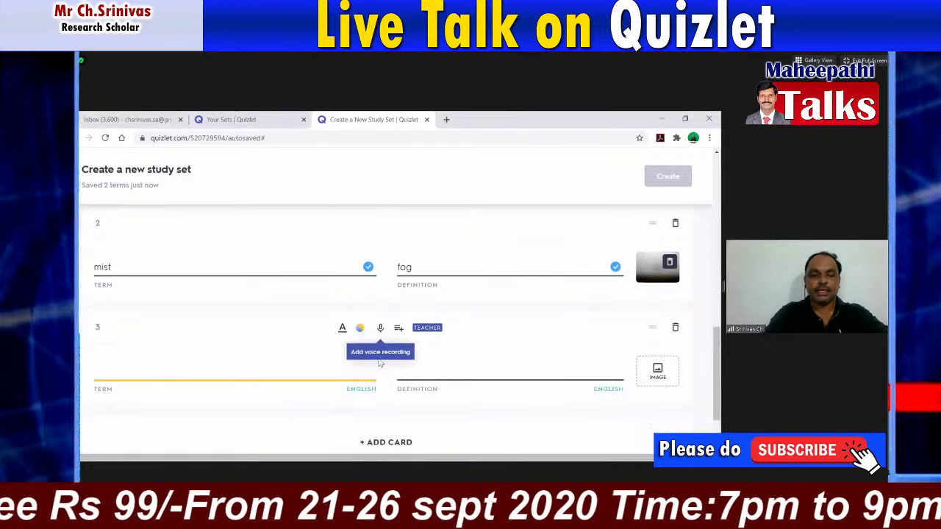
Fill card 3 with 'reluctantly' / 'unwillingly' and a picture of a girl refusing food.
{"action": "type", "text": "f"}
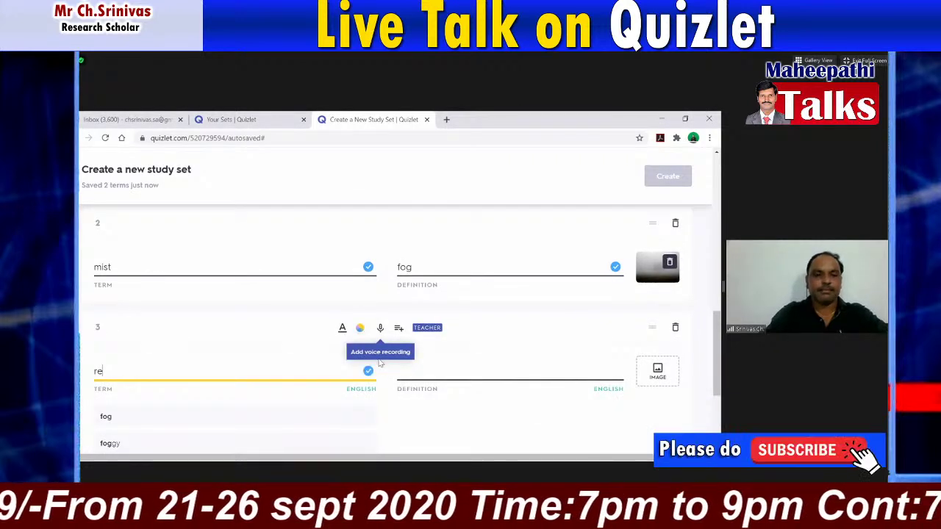
{"action": "type", "text": "eluc"}
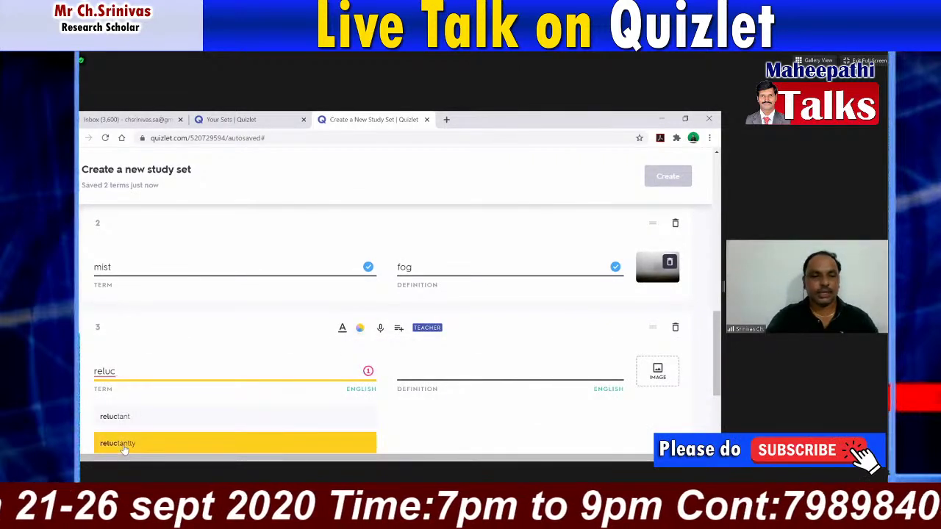
{"action": "left_click", "coordinate": [121, 444]}
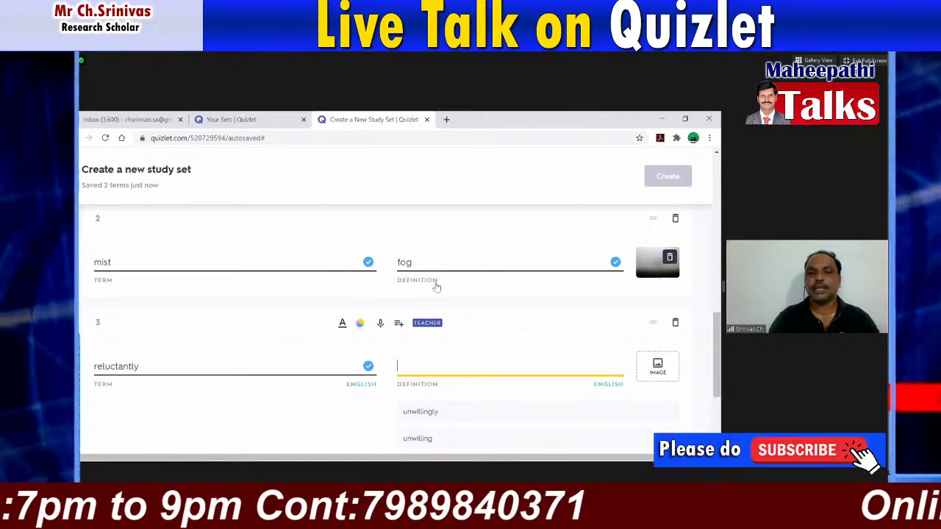
{"action": "scroll", "coordinate": [430, 287], "scroll_direction": "down", "scroll_amount": 2}
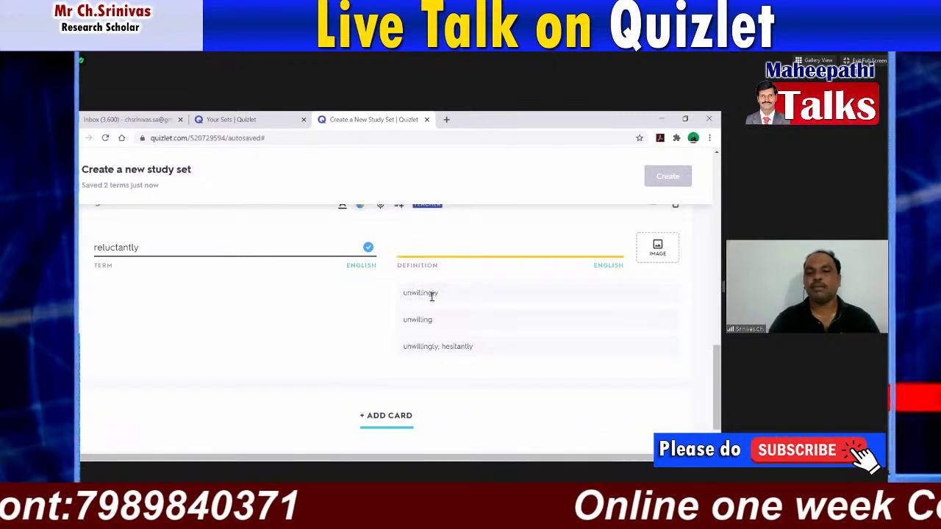
{"action": "left_click", "coordinate": [656, 293]}
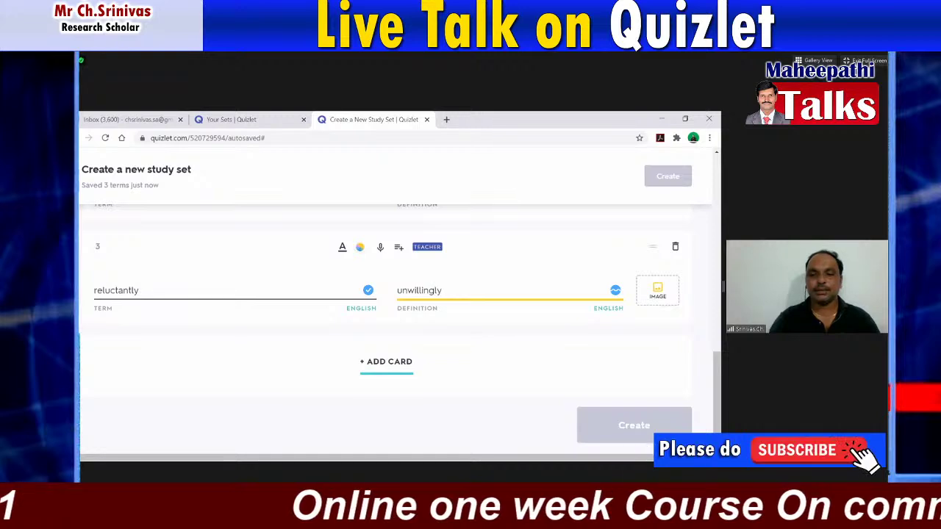
{"action": "left_click", "coordinate": [657, 290]}
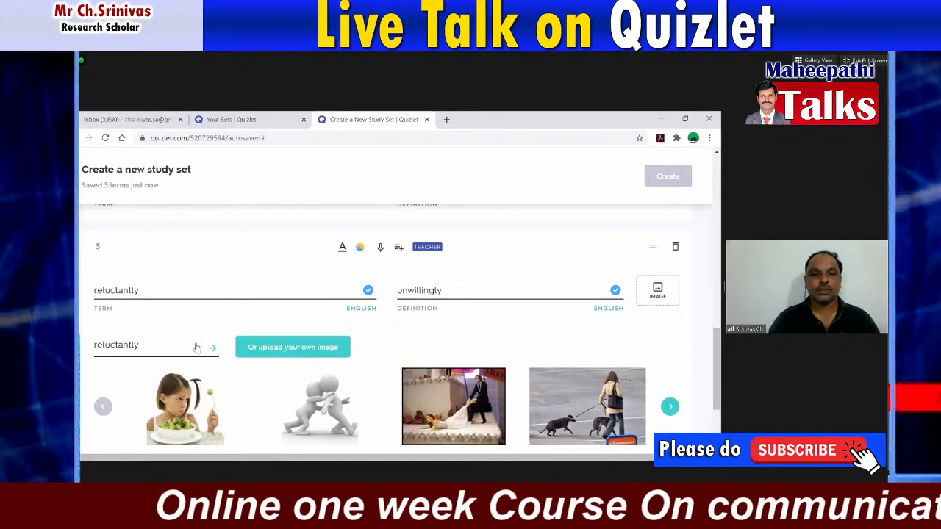
{"action": "scroll", "coordinate": [195, 347], "scroll_direction": "down", "scroll_amount": 1}
{"action": "left_click", "coordinate": [195, 346]}
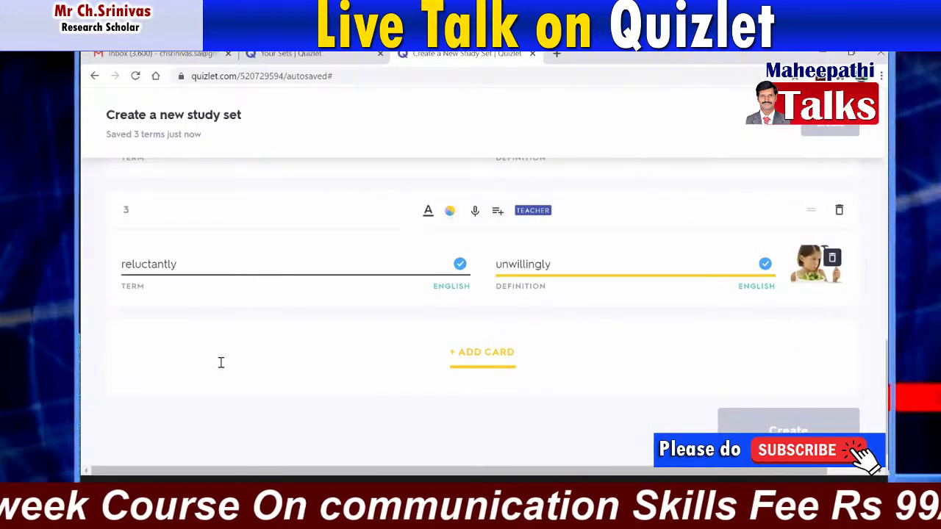
{"action": "key", "text": "Tab"}
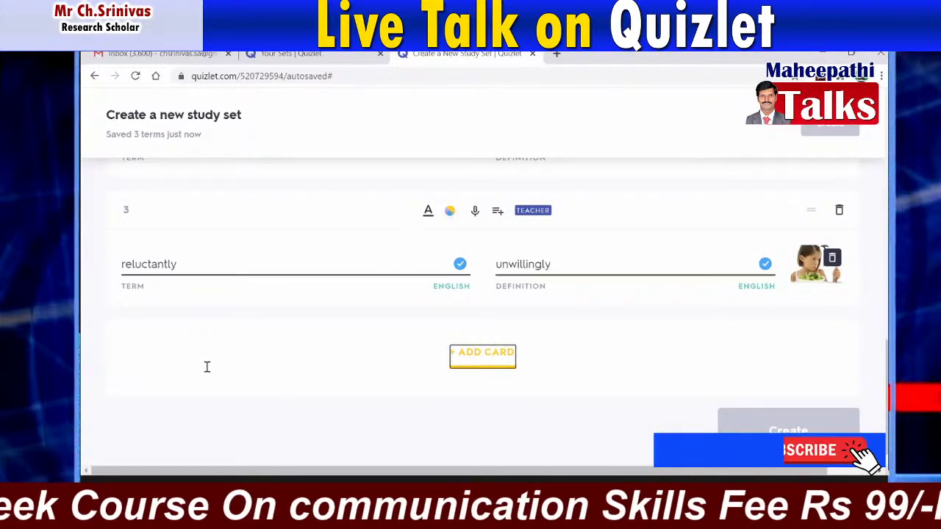
Add card 4 and enter the term 'bald head', fixing the misspelled 'blad'.
{"action": "key", "text": "Return"}
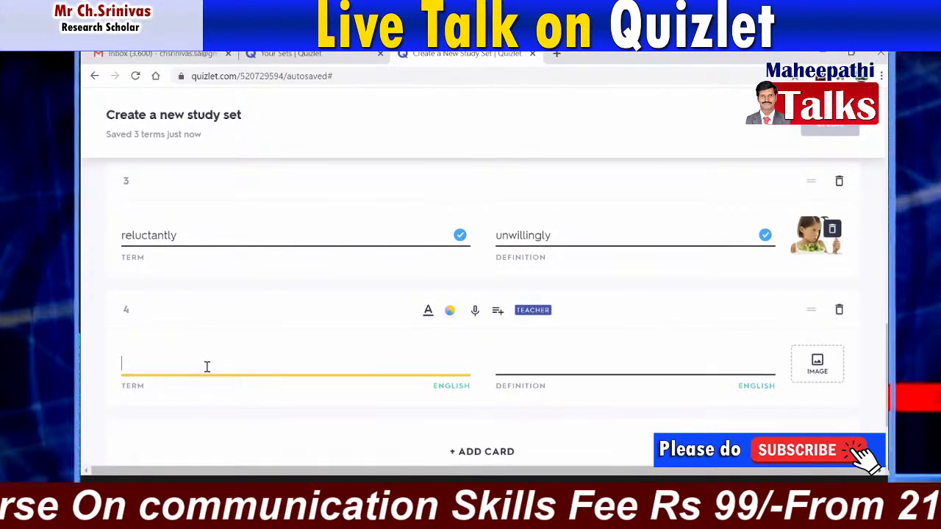
{"action": "type", "text": "bladh"}
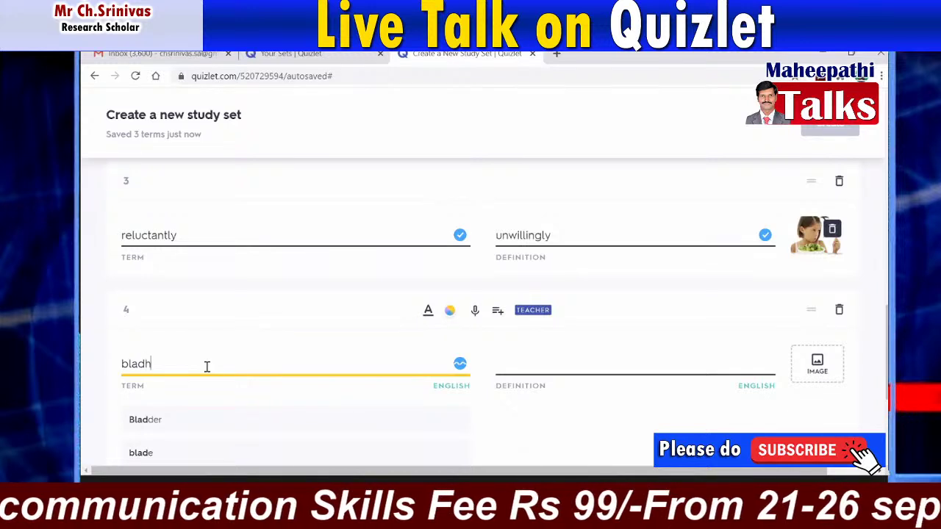
{"action": "type", "text": "eade"}
{"action": "key", "text": "BackSpace"}
{"action": "key", "text": "BackSpace"}
{"action": "key", "text": "BackSpace"}
{"action": "key", "text": "BackSpace"}
{"action": "key", "text": "BackSpace"}
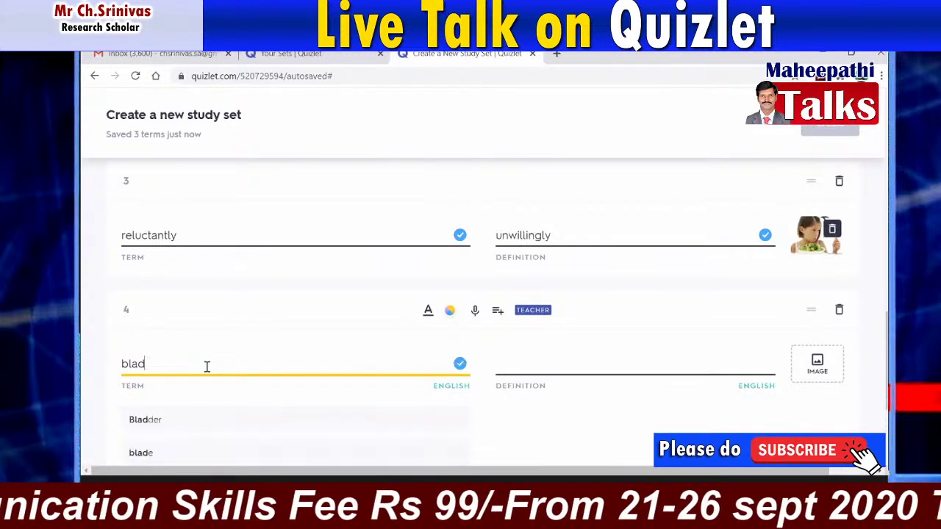
{"action": "type", "text": "he"}
{"action": "key", "text": "BackSpace"}
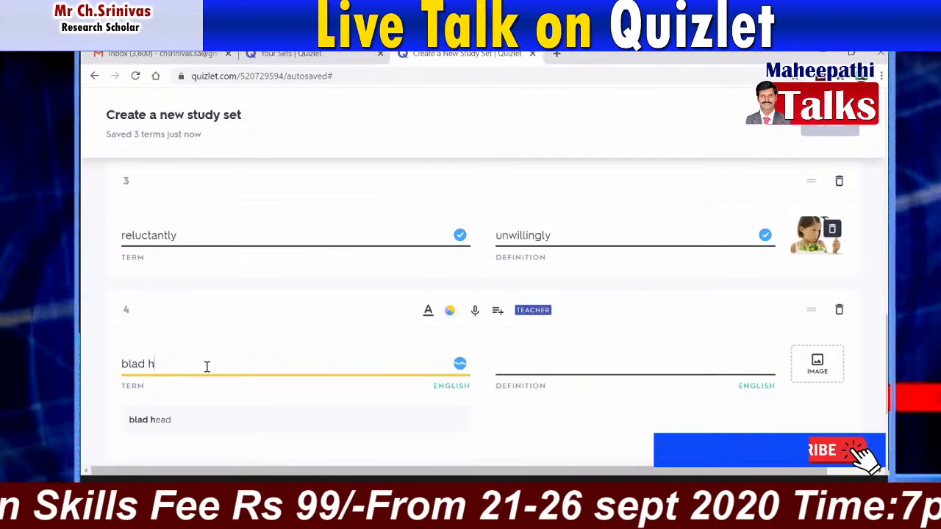
{"action": "left_click", "coordinate": [146, 420]}
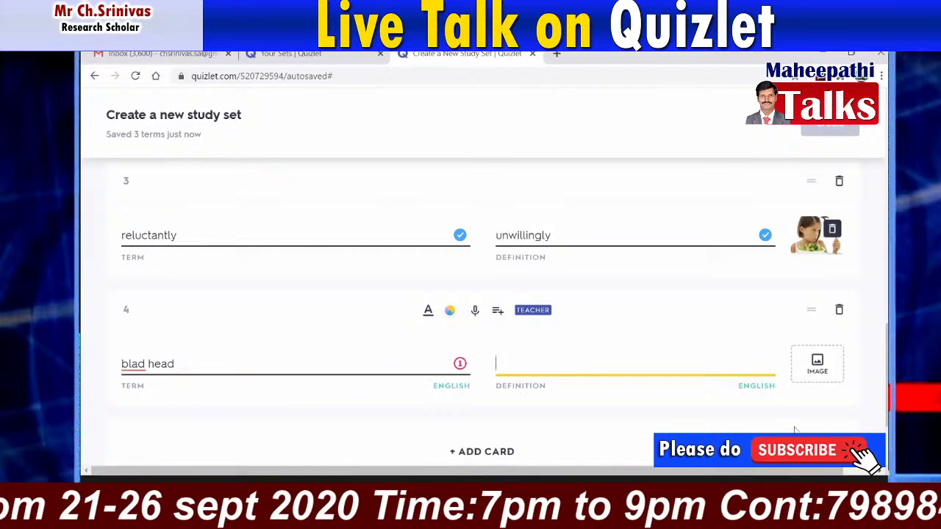
{"action": "left_click", "coordinate": [143, 368]}
{"action": "key", "text": "BackSpace"}
{"action": "key", "text": "BackSpace"}
{"action": "key", "text": "BackSpace"}
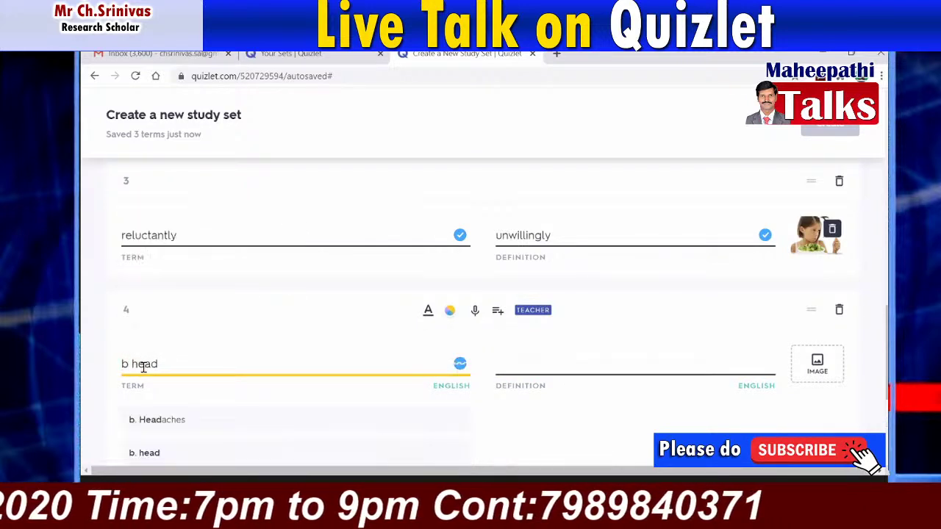
{"action": "type", "text": "ald"}
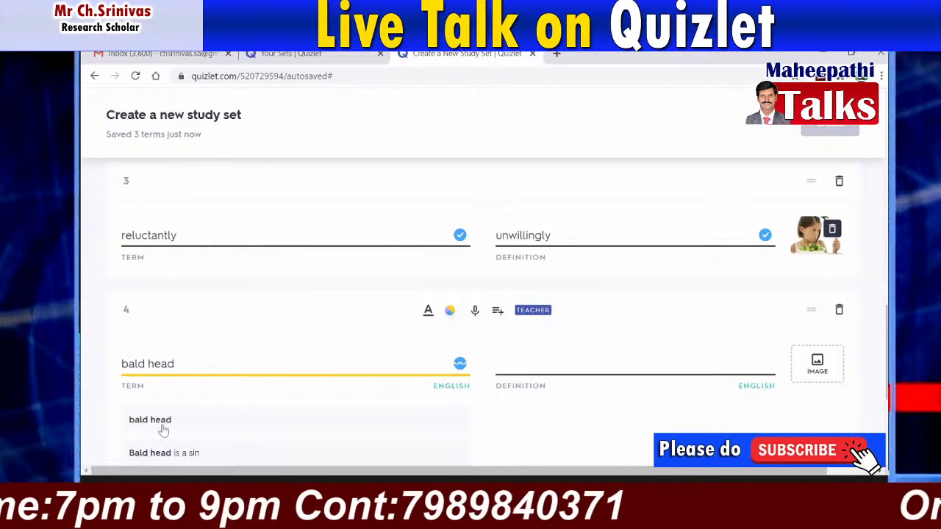
{"action": "key", "text": "Down"}
{"action": "key", "text": "Tab"}
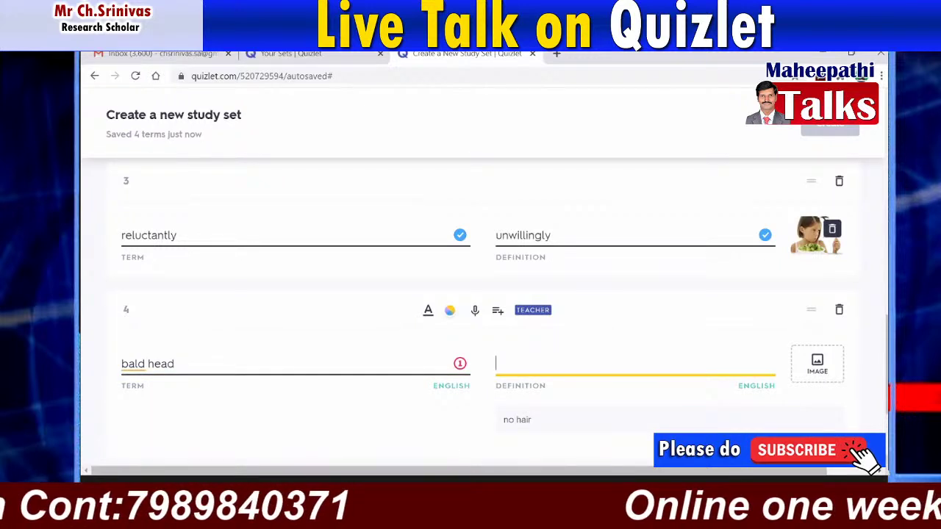
{"action": "scroll", "coordinate": [384, 311], "scroll_direction": "down", "scroll_amount": 3}
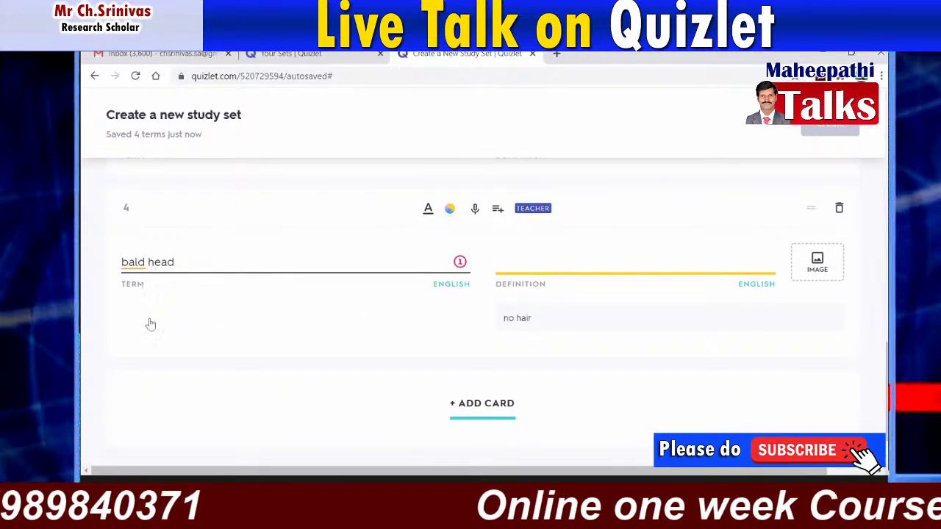
{"action": "left_click", "coordinate": [143, 324]}
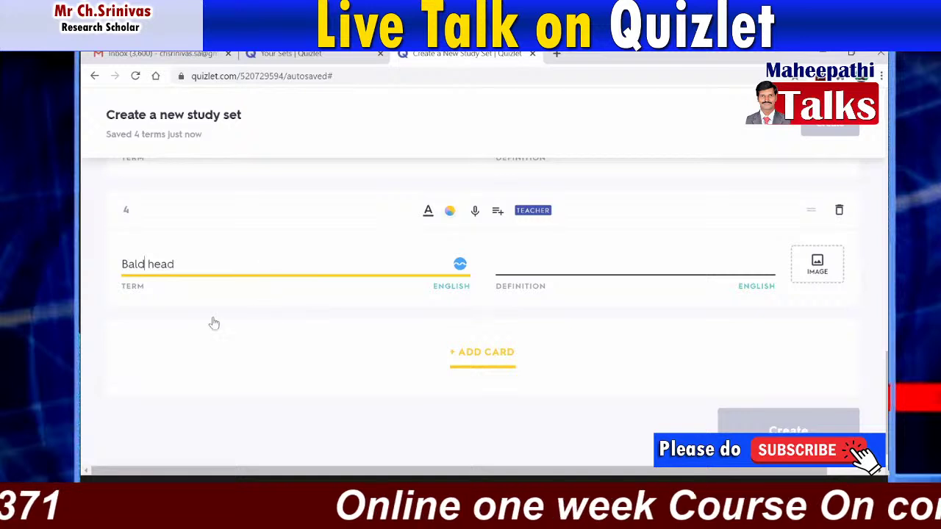
Define card 4 as 'no hair', attach a bald-man photo, and add an empty fifth card.
{"action": "left_click", "coordinate": [521, 268]}
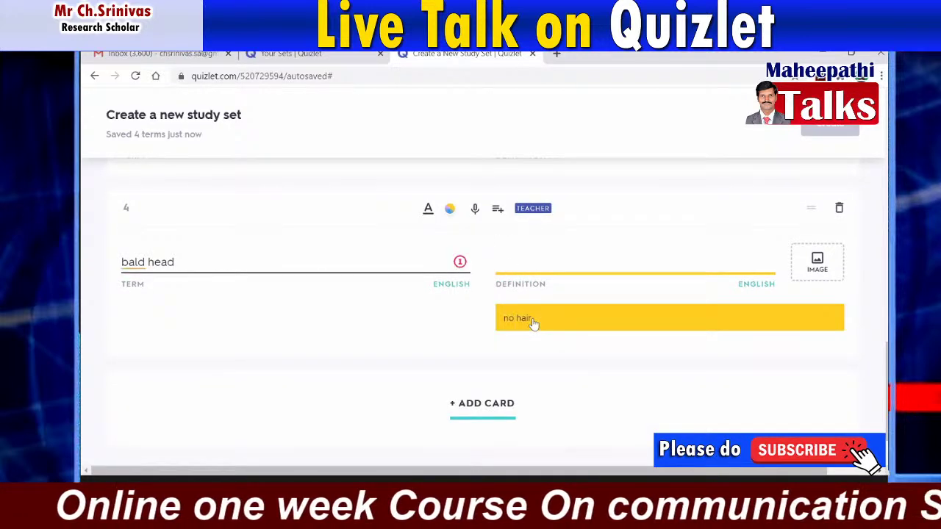
{"action": "left_click", "coordinate": [535, 323]}
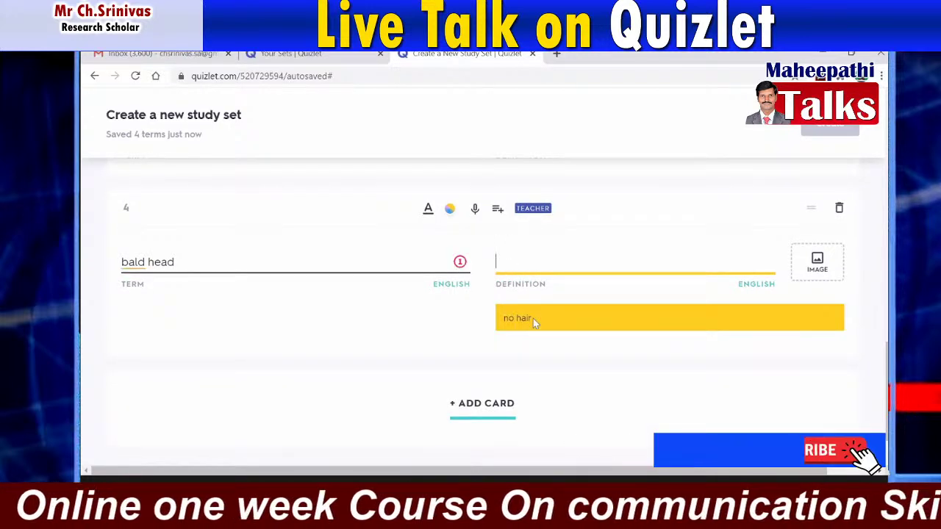
{"action": "left_click", "coordinate": [817, 265]}
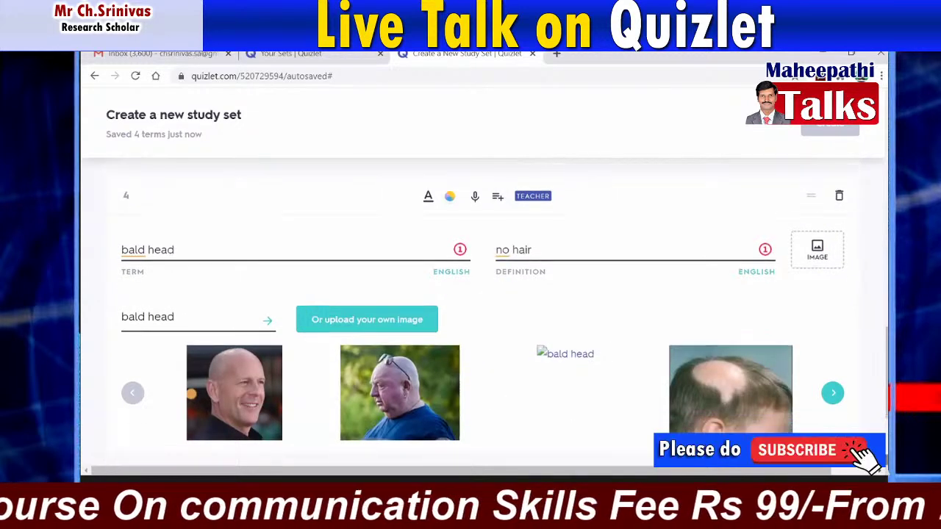
{"action": "scroll", "coordinate": [798, 336], "scroll_direction": "down", "scroll_amount": 2}
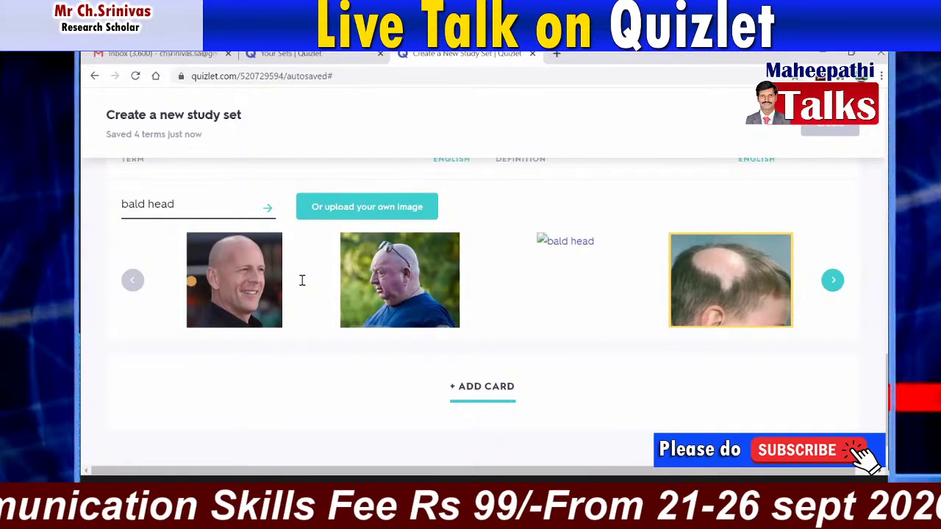
{"action": "left_click", "coordinate": [264, 280]}
{"action": "left_click", "coordinate": [474, 360]}
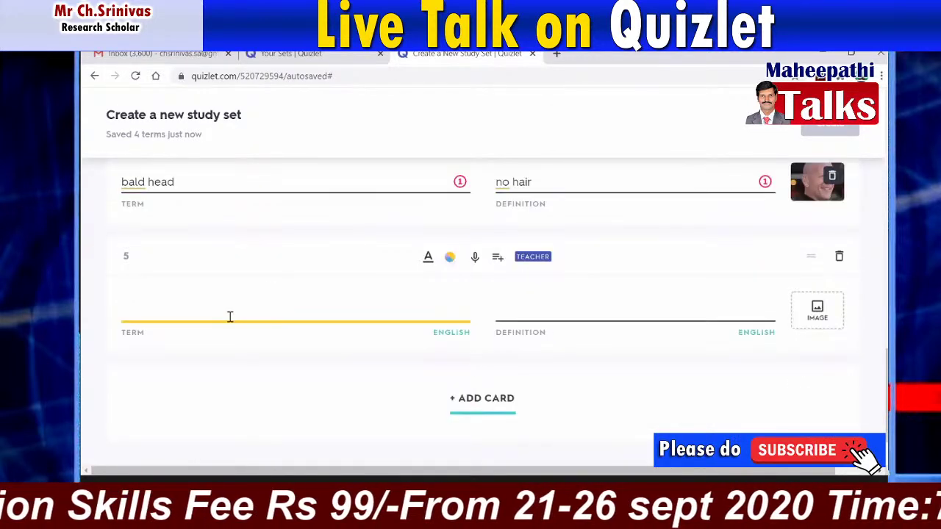
Fill card 5 with the term 'write', the definition 'wrote', and a writing picture.
{"action": "type", "text": "write"}
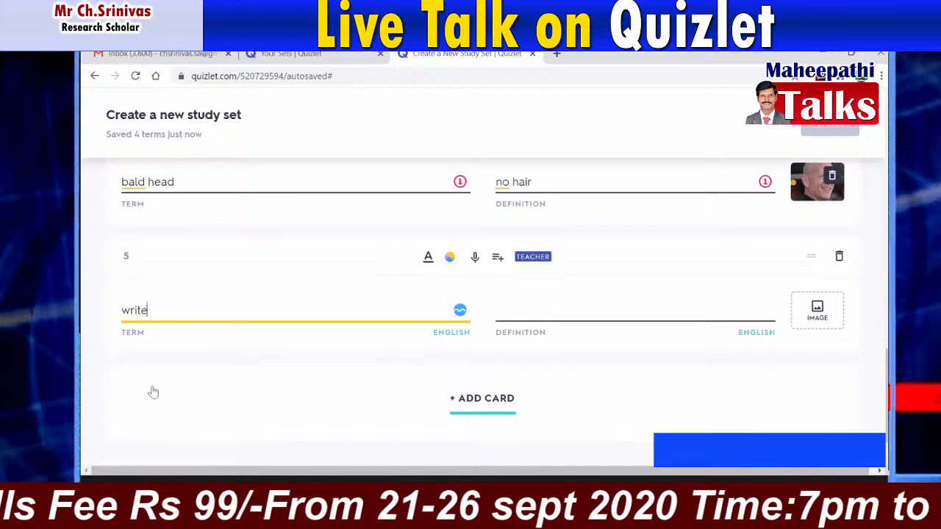
{"action": "left_click", "coordinate": [532, 343]}
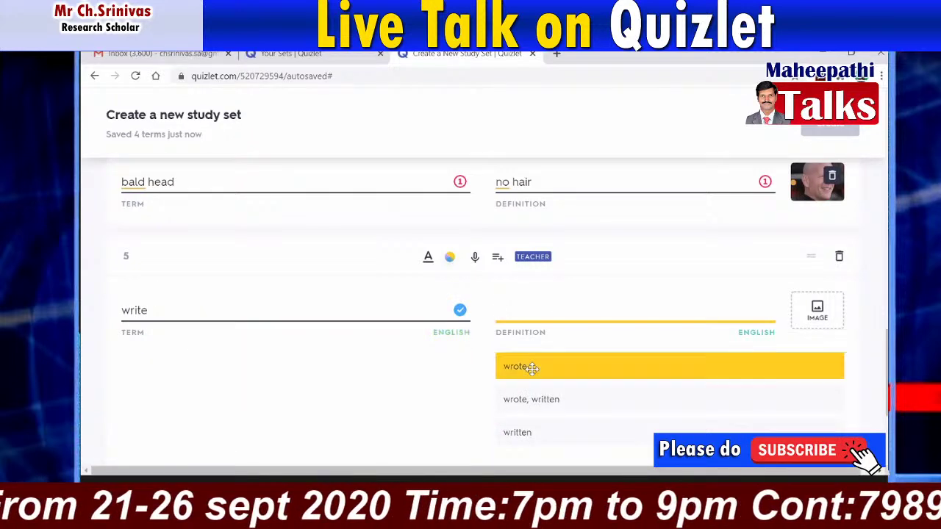
{"action": "key", "text": "Return"}
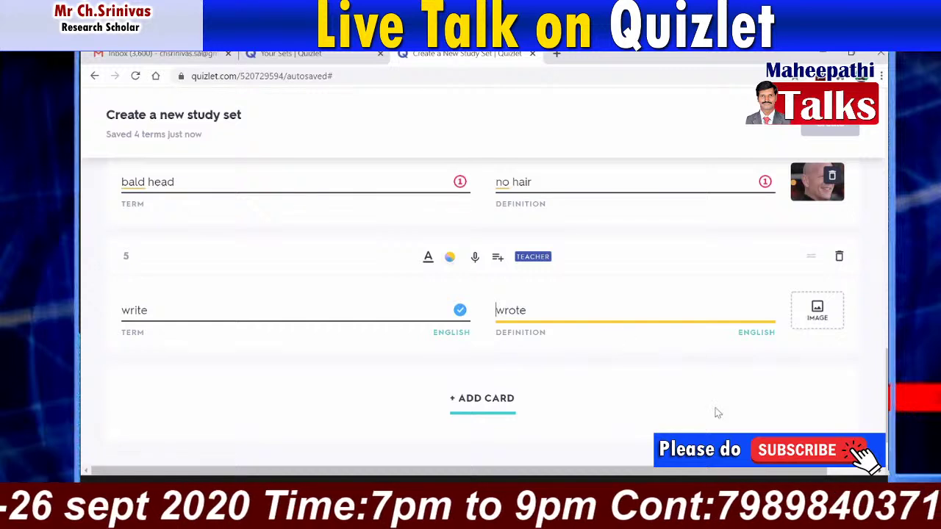
{"action": "left_click", "coordinate": [817, 310]}
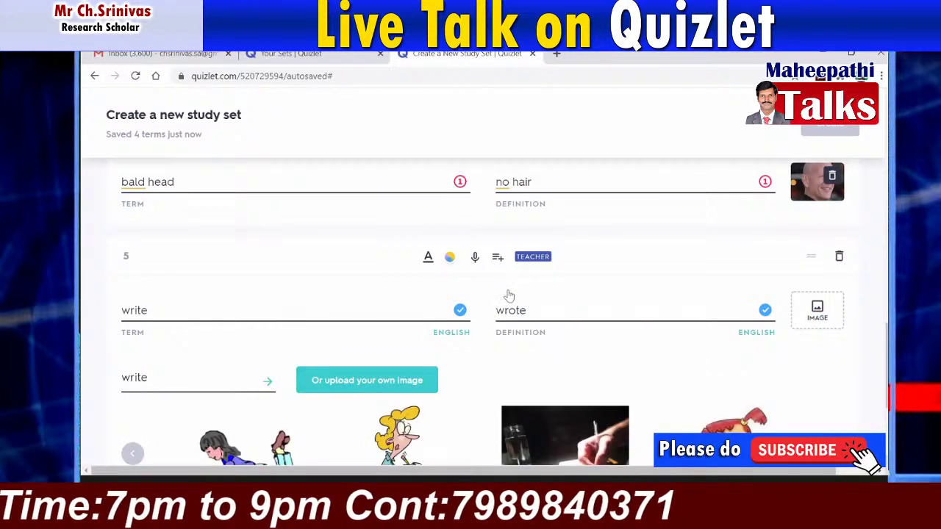
{"action": "scroll", "coordinate": [737, 282], "scroll_direction": "down", "scroll_amount": 3}
{"action": "left_click", "coordinate": [742, 284]}
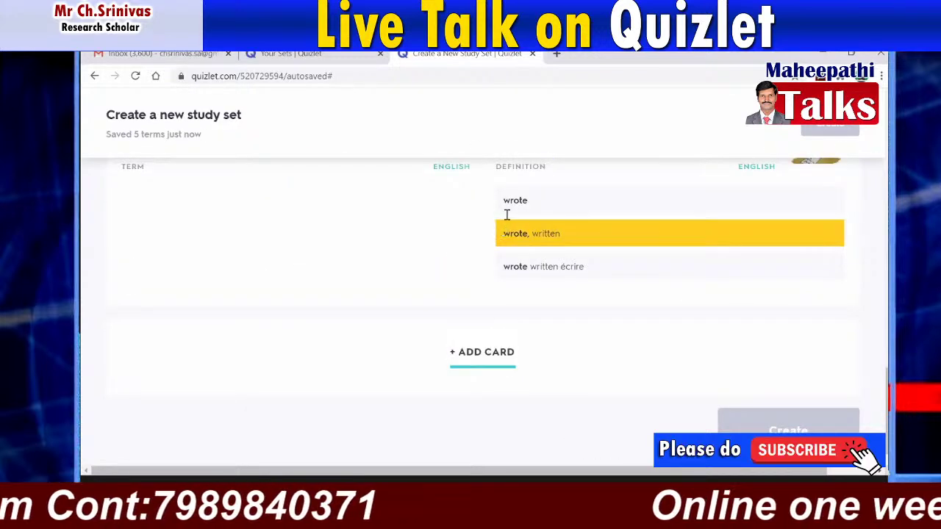
Add a sixth card and enter 'kind' as its term.
{"action": "scroll", "coordinate": [533, 262], "scroll_direction": "up", "scroll_amount": 1}
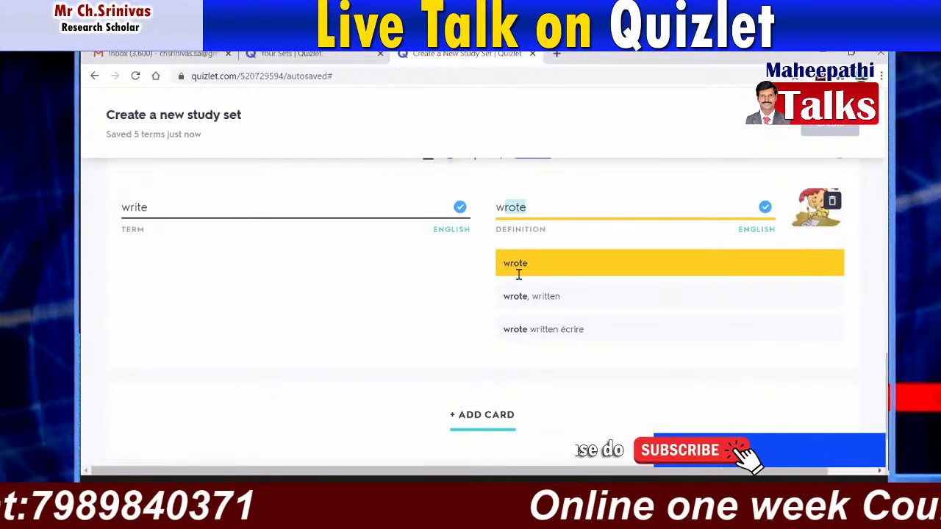
{"action": "left_click", "coordinate": [473, 350]}
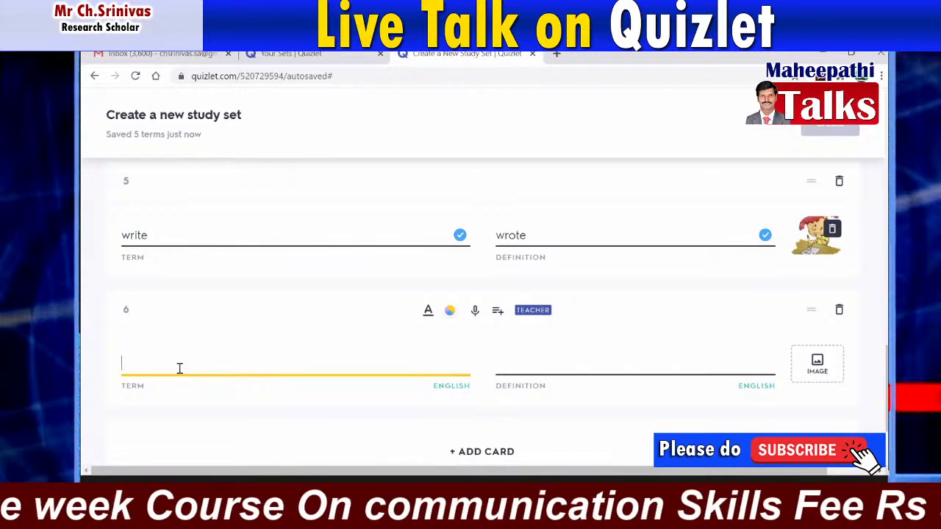
{"action": "type", "text": "kind"}
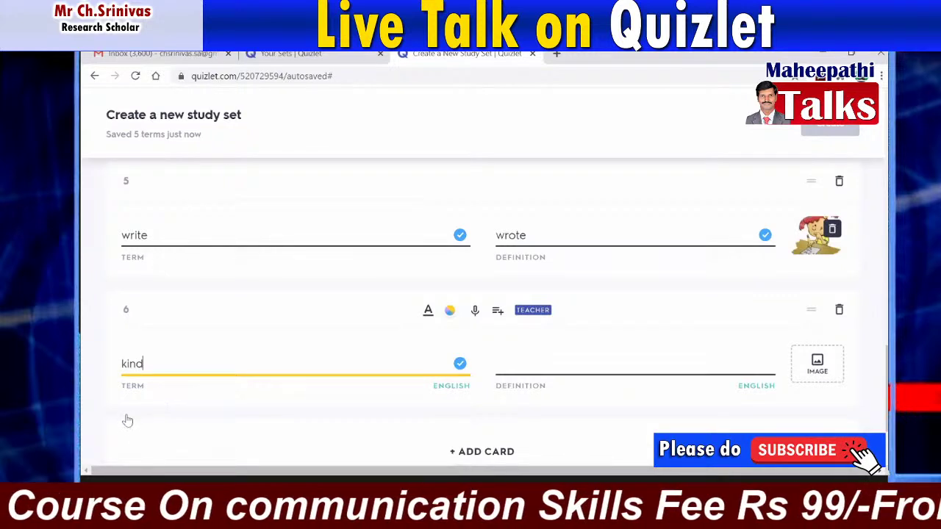
Set card 6's definition to the suggested 'nice'.
{"action": "left_click", "coordinate": [547, 384]}
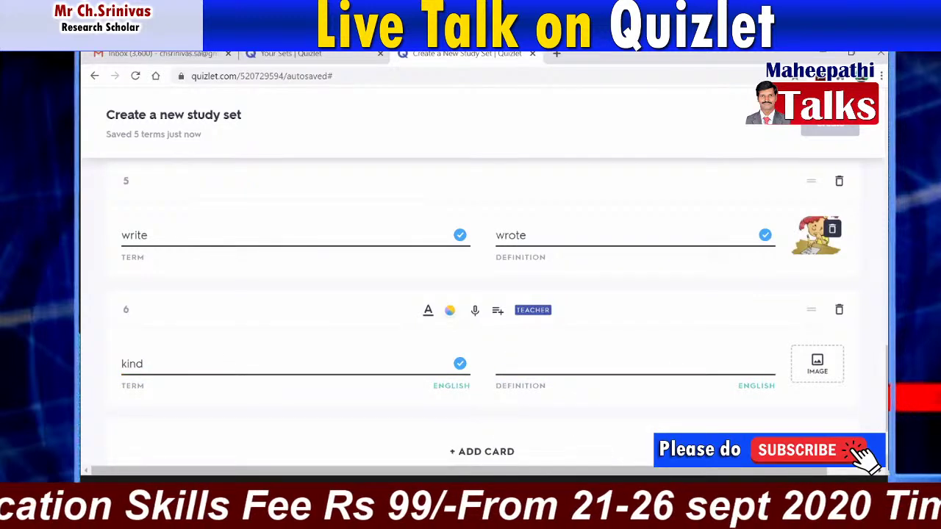
{"action": "scroll", "coordinate": [784, 378], "scroll_direction": "down", "scroll_amount": 1}
{"action": "scroll", "coordinate": [548, 288], "scroll_direction": "down", "scroll_amount": 1}
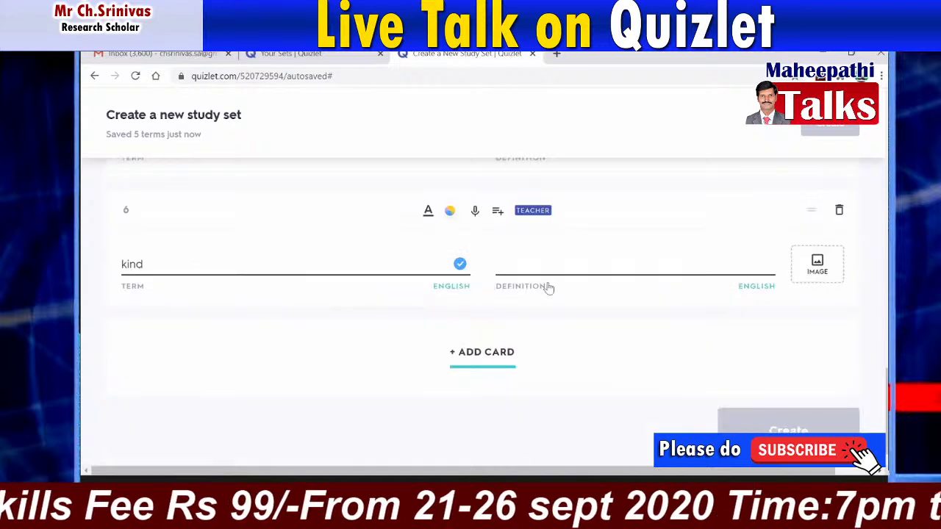
{"action": "left_click", "coordinate": [548, 288]}
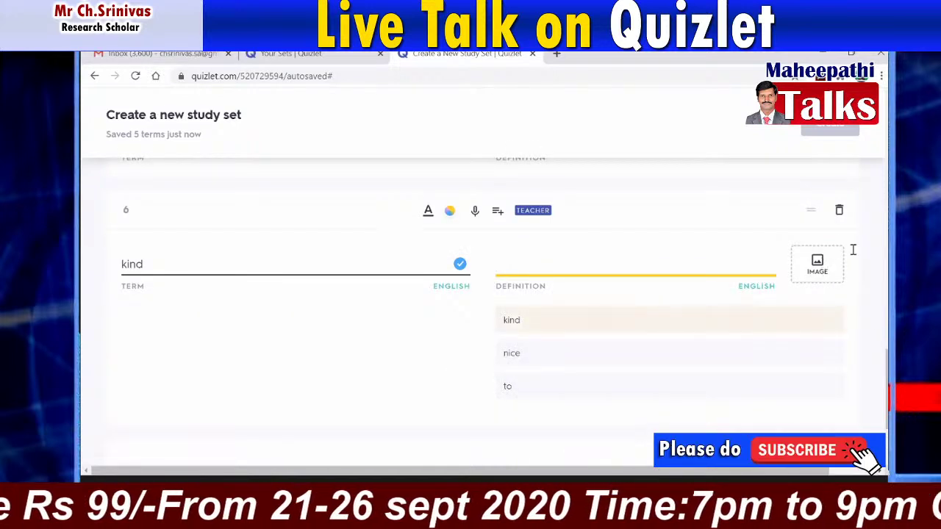
{"action": "key", "text": "Down"}
{"action": "key", "text": "Return"}
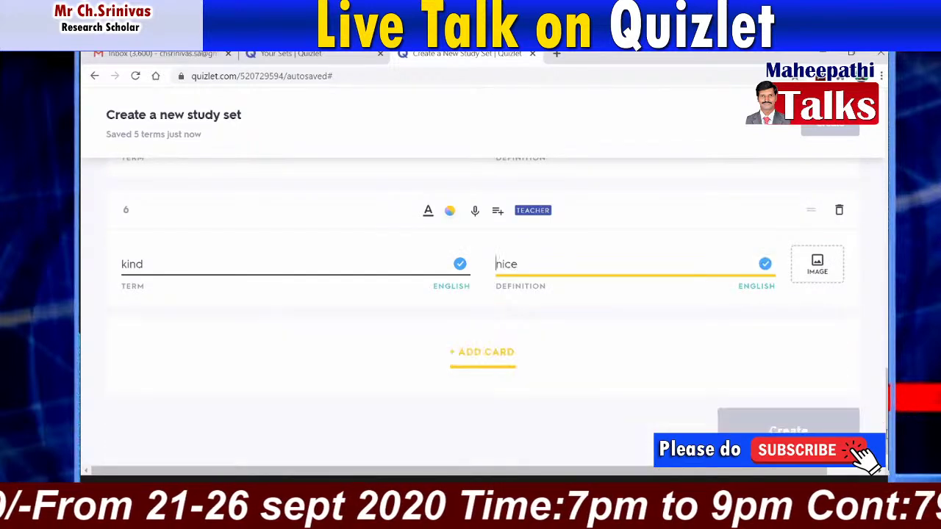
Attach the first kindness picture to card 6 and add a seventh card.
{"action": "key", "text": "Tab"}
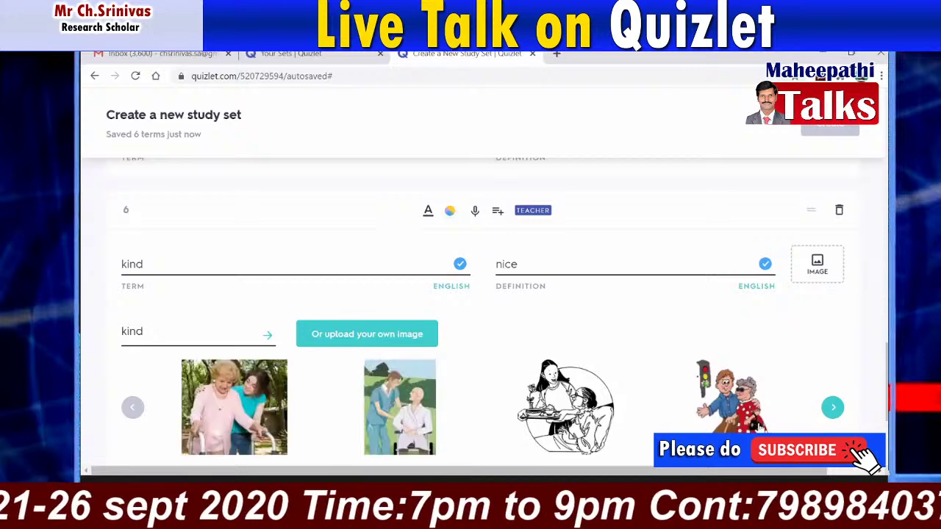
{"action": "scroll", "coordinate": [479, 287], "scroll_direction": "down", "scroll_amount": 2}
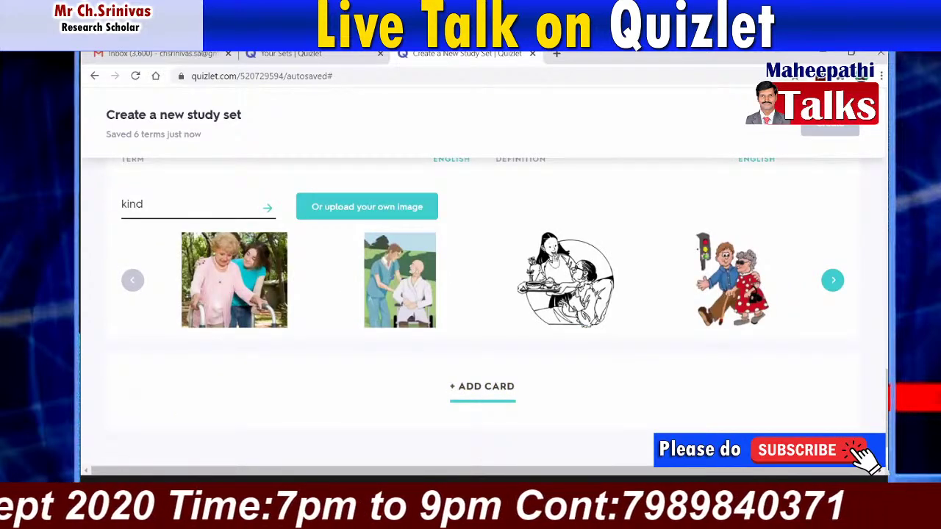
{"action": "left_click", "coordinate": [248, 268]}
{"action": "left_click", "coordinate": [484, 351]}
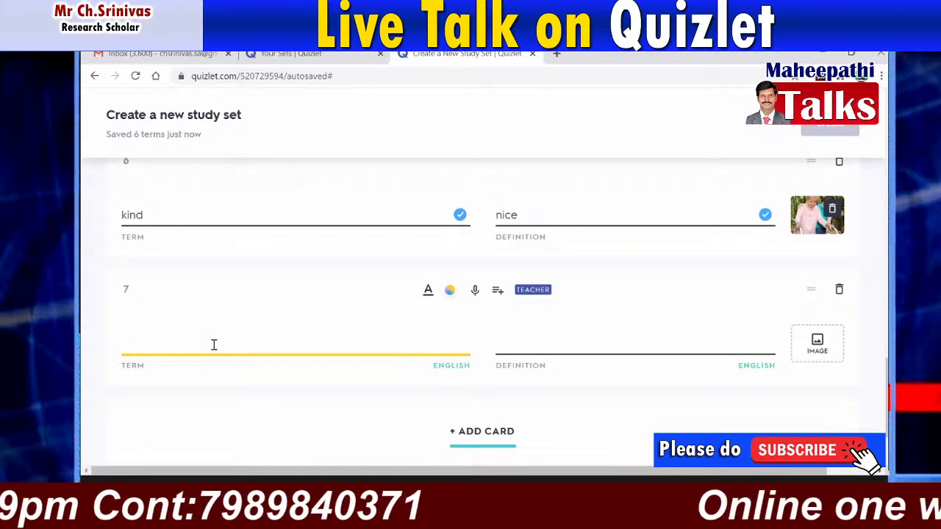
Fill card 7 with 'middle-aged person' and 'About 45-60 old', then add card 8.
{"action": "type", "text": "middle age"}
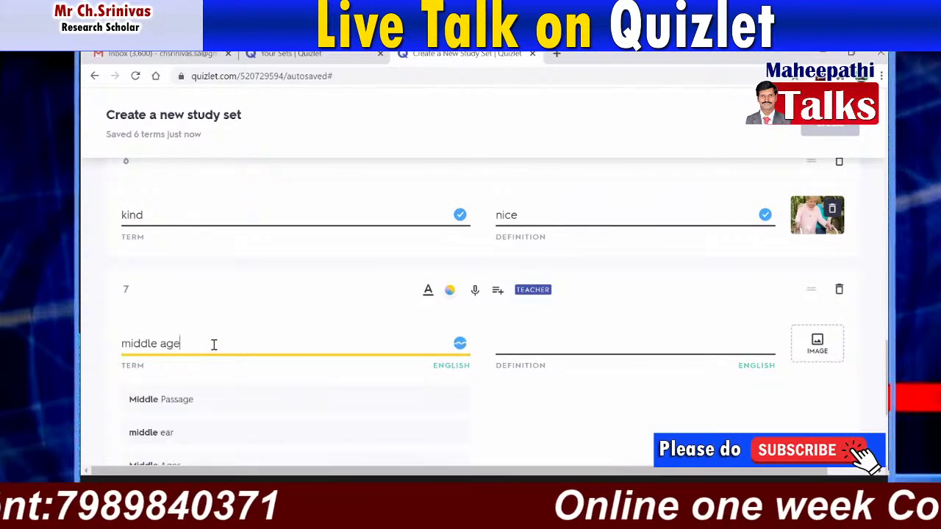
{"action": "type", "text": "d"}
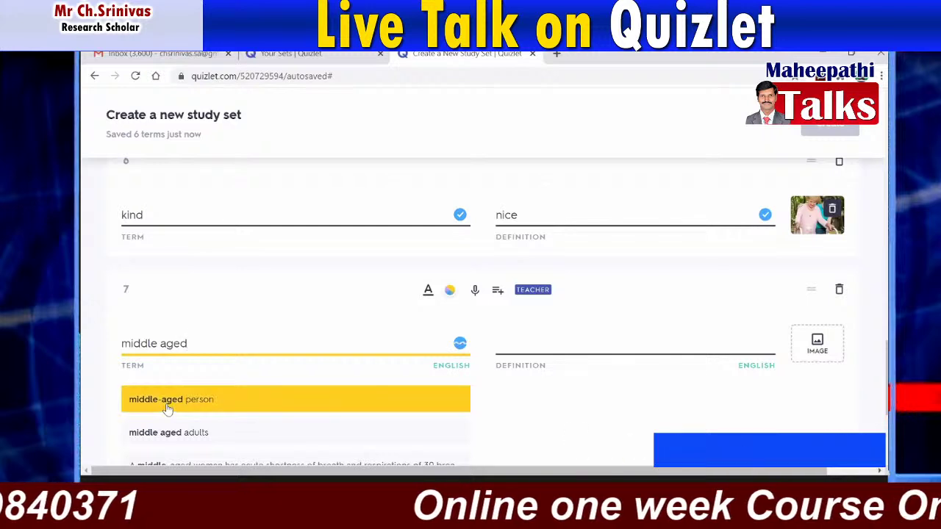
{"action": "left_click", "coordinate": [455, 403]}
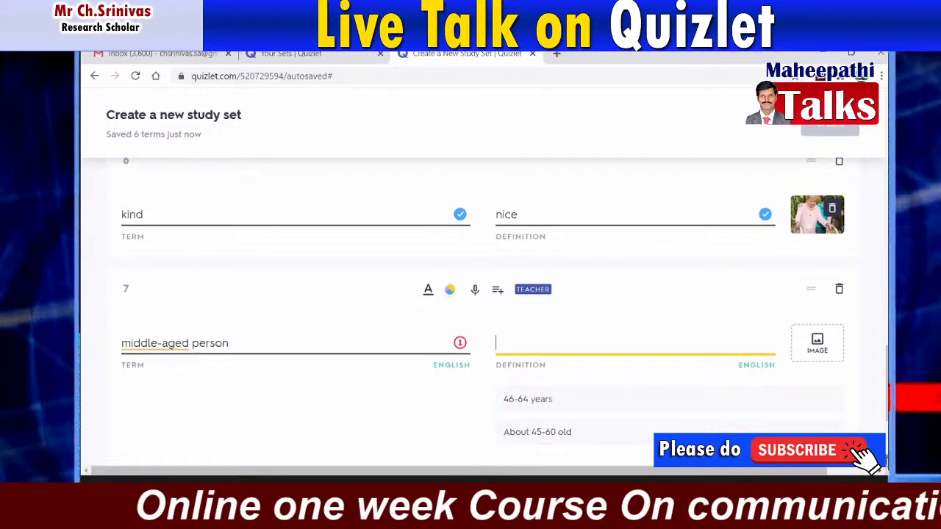
{"action": "scroll", "coordinate": [559, 356], "scroll_direction": "down", "scroll_amount": 1}
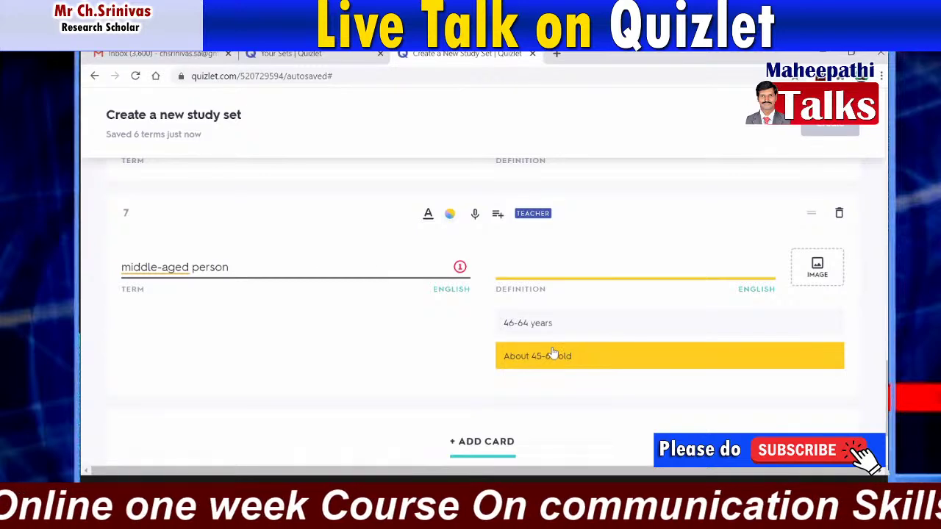
{"action": "left_click", "coordinate": [554, 356]}
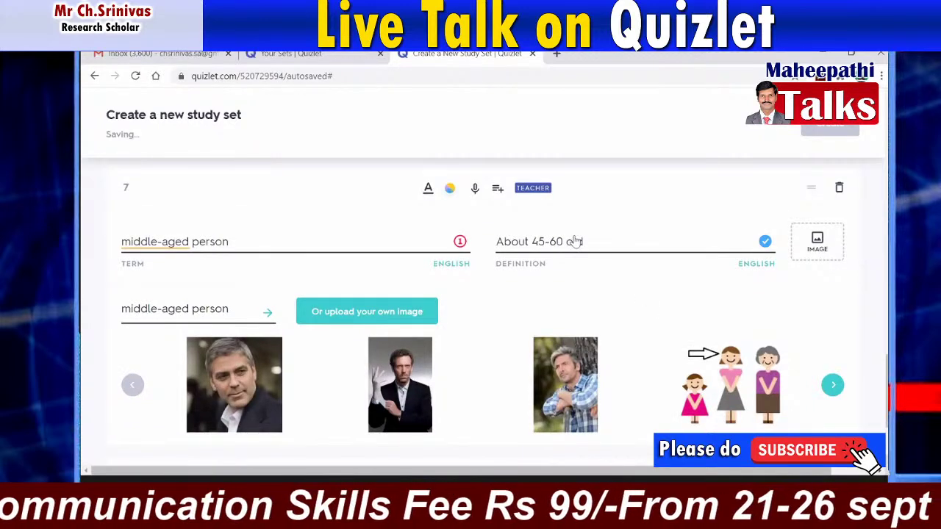
{"action": "scroll", "coordinate": [575, 235], "scroll_direction": "down", "scroll_amount": 2}
{"action": "scroll", "coordinate": [497, 359], "scroll_direction": "down", "scroll_amount": 1}
{"action": "left_click", "coordinate": [486, 354]}
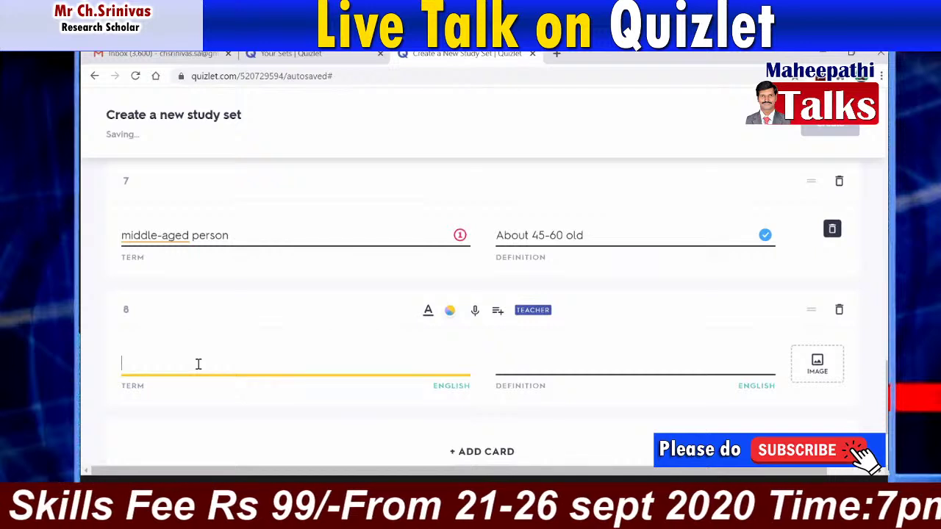
Fill card 8 with 'blind', 'unable to see' and a man-with-cane picture, then add card 9.
{"action": "type", "text": "blin"}
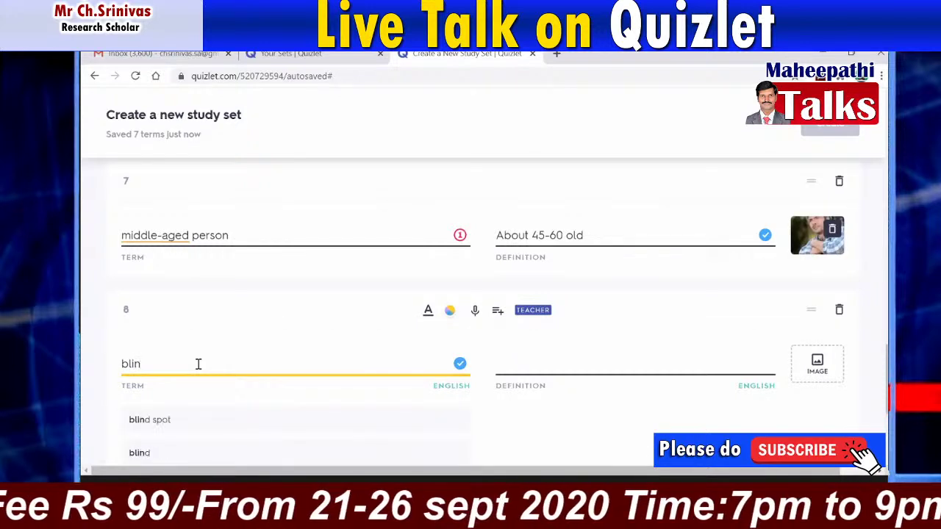
{"action": "type", "text": "d"}
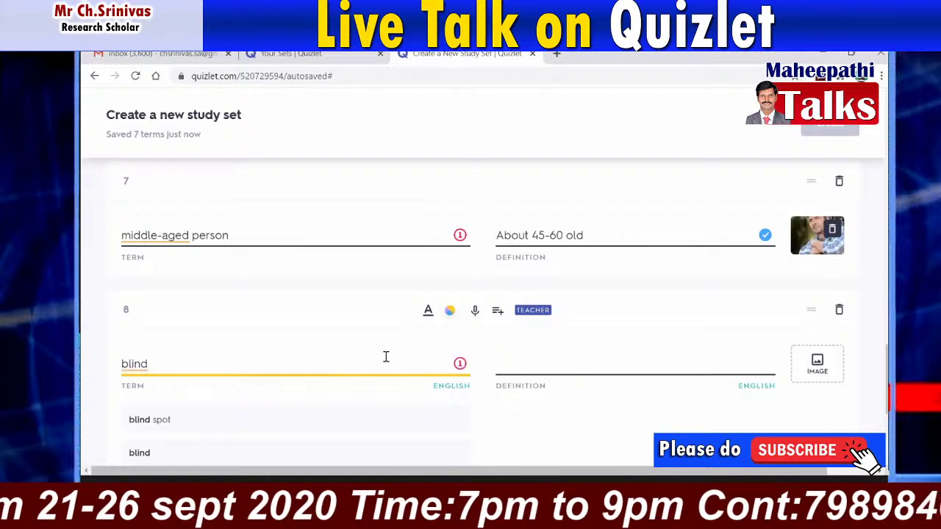
{"action": "left_click", "coordinate": [507, 363]}
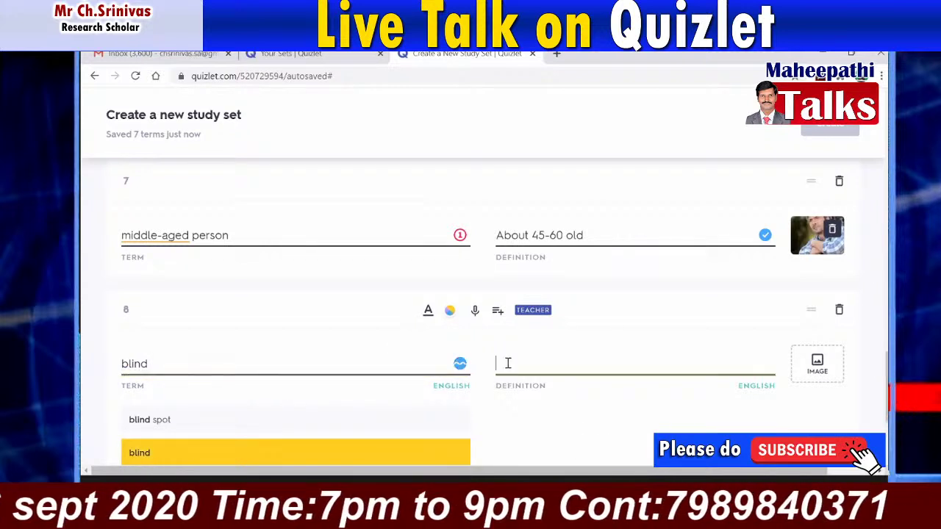
{"action": "left_click", "coordinate": [535, 424]}
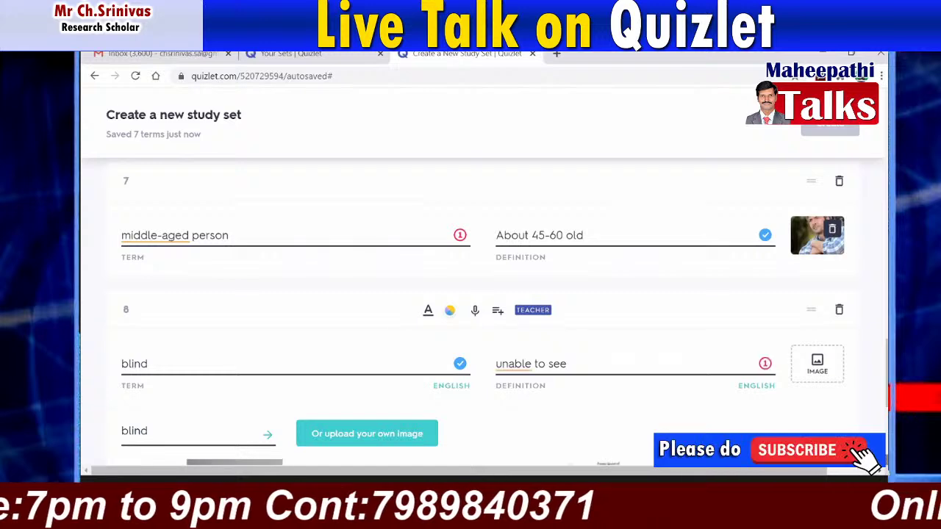
{"action": "scroll", "coordinate": [828, 252], "scroll_direction": "down", "scroll_amount": 4}
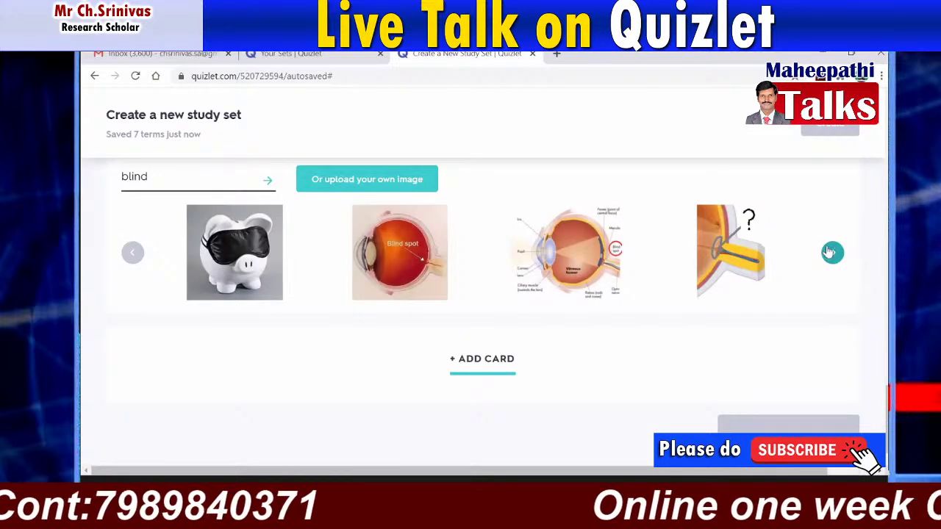
{"action": "left_click", "coordinate": [830, 252]}
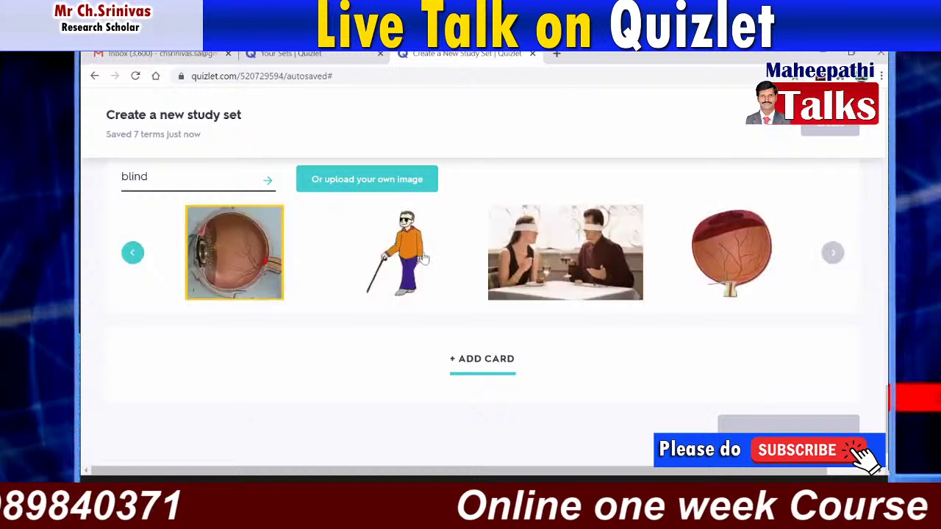
{"action": "left_click", "coordinate": [406, 252]}
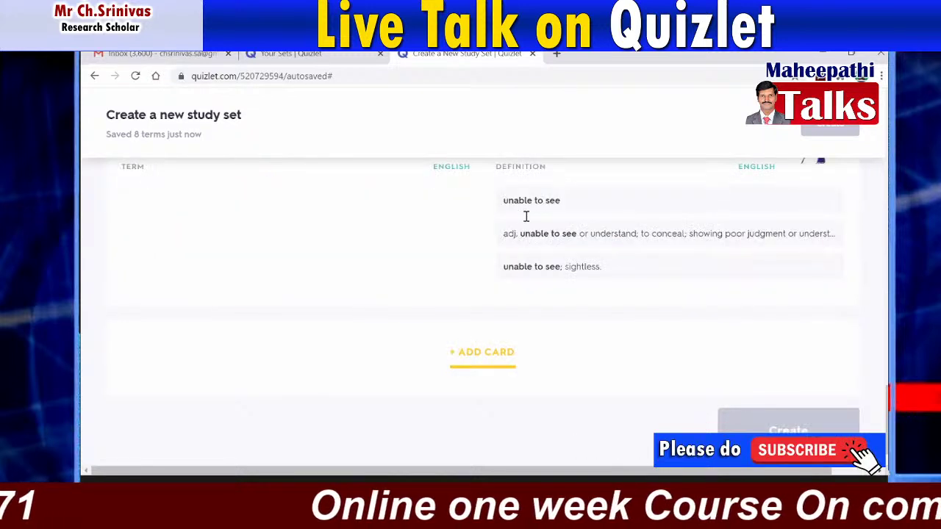
{"action": "left_click", "coordinate": [527, 199]}
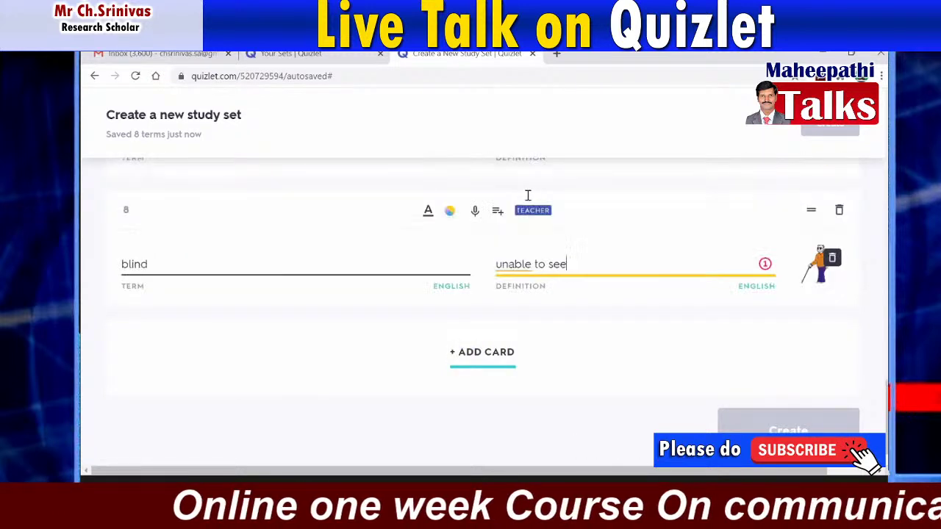
{"action": "left_click", "coordinate": [474, 362]}
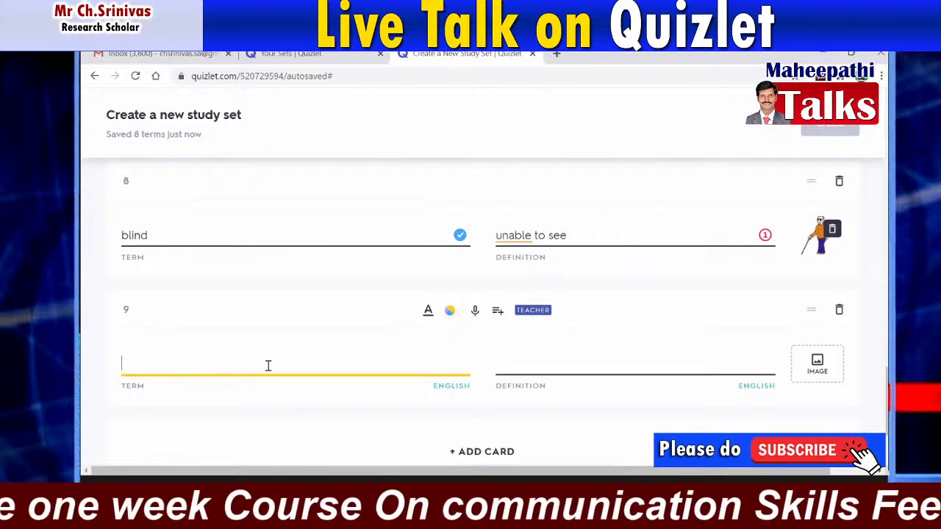
Enter 'dislike' as card 9's term and choose 'to not like' as its definition.
{"action": "type", "text": "dislike"}
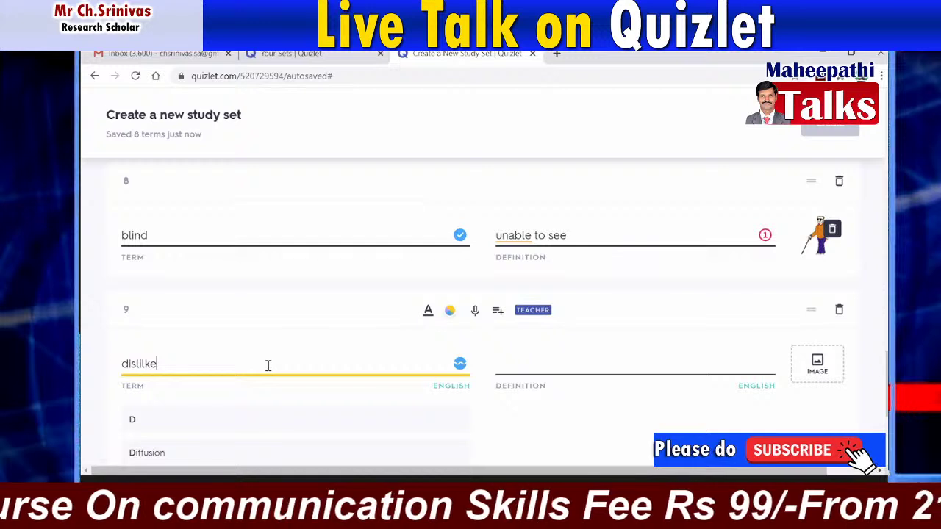
{"action": "key", "text": "BackSpace"}
{"action": "key", "text": "BackSpace"}
{"action": "key", "text": "BackSpace"}
{"action": "key", "text": "BackSpace"}
{"action": "type", "text": "ik"}
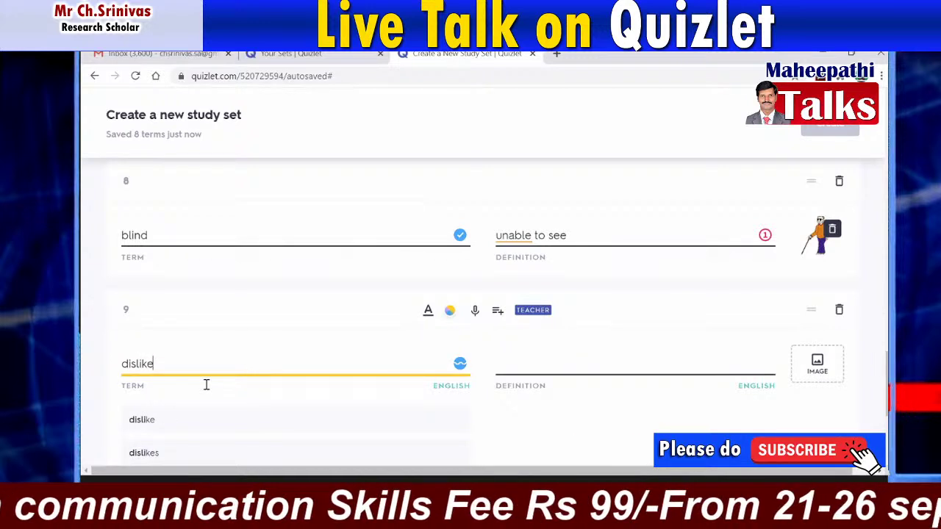
{"action": "type", "text": "e"}
{"action": "left_click", "coordinate": [681, 356]}
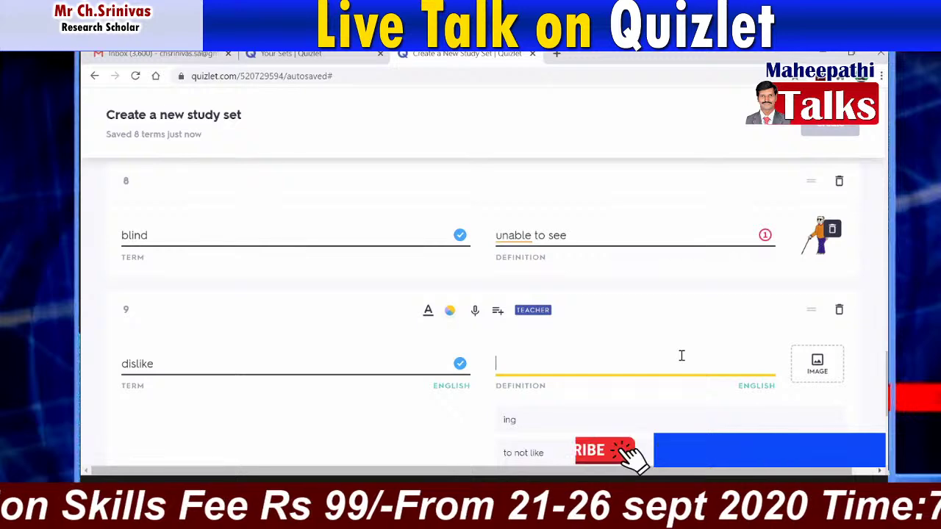
{"action": "scroll", "coordinate": [535, 304], "scroll_direction": "down", "scroll_amount": 2}
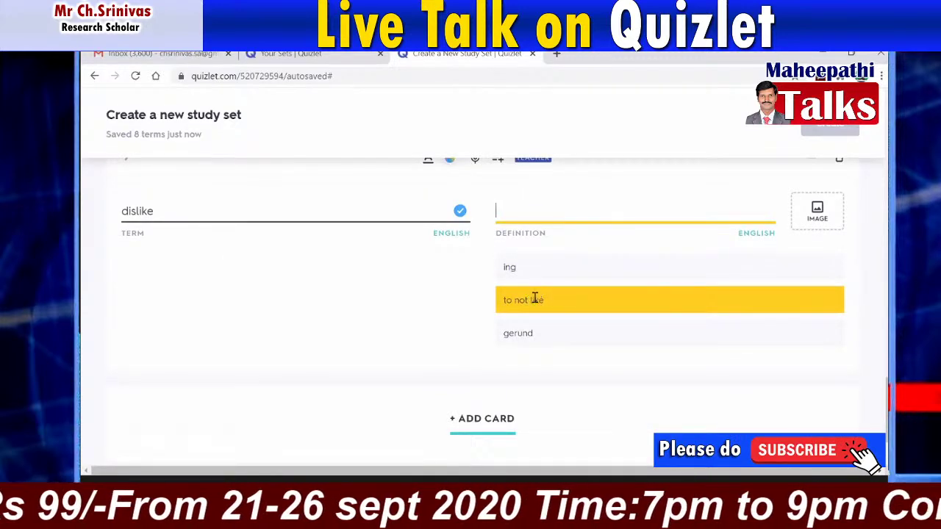
{"action": "left_click", "coordinate": [535, 299]}
Attach the first dislike picture to card 9 and add a tenth card.
{"action": "left_click", "coordinate": [815, 269]}
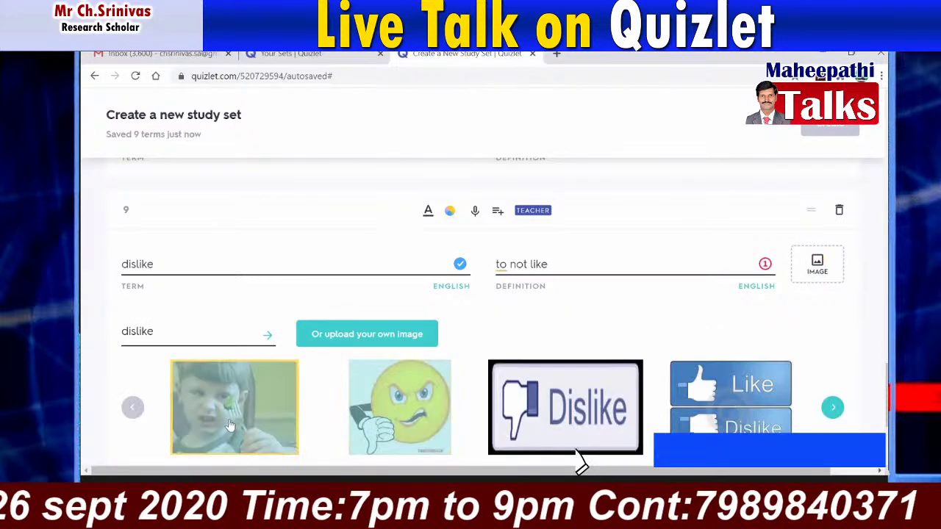
{"action": "left_click", "coordinate": [230, 425]}
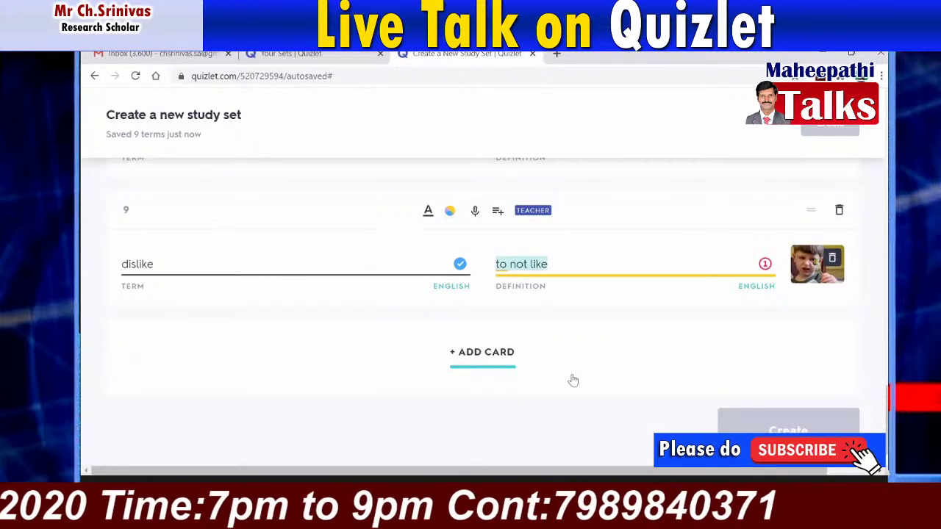
{"action": "left_click", "coordinate": [521, 324]}
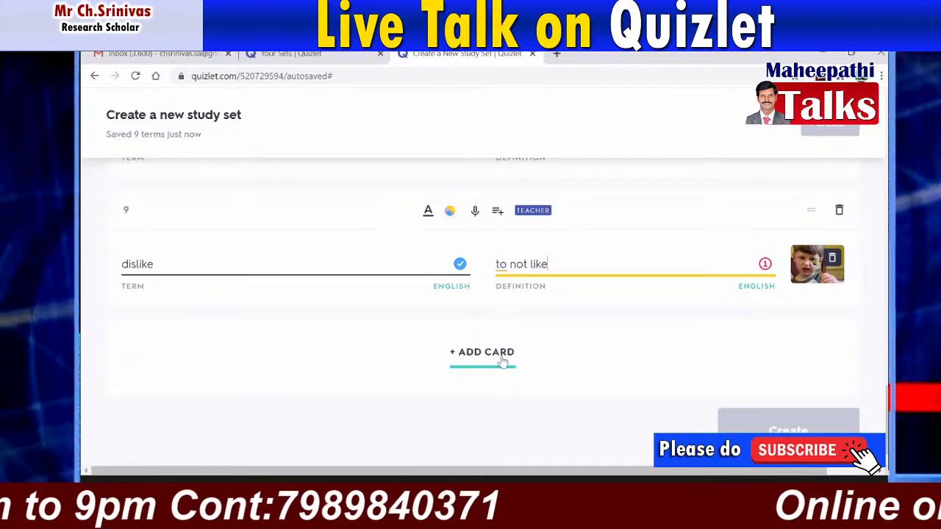
{"action": "left_click", "coordinate": [503, 360]}
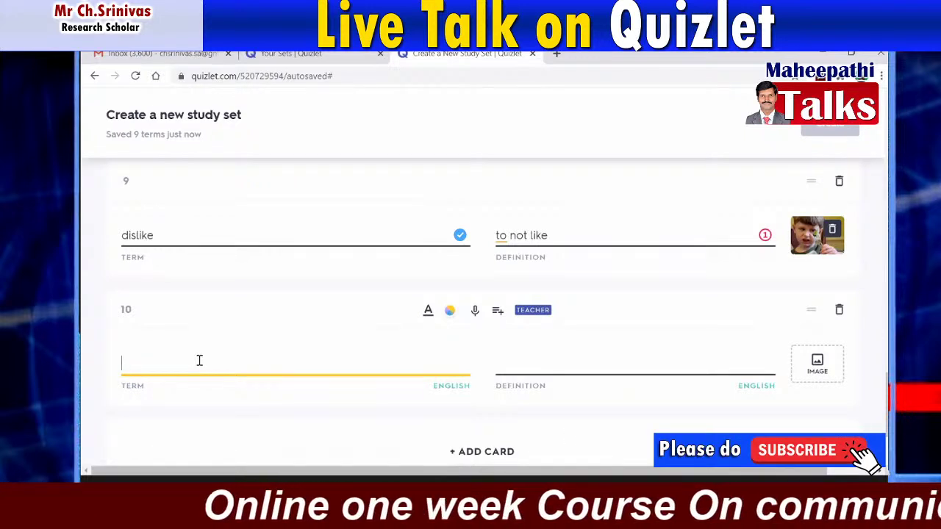
Set card 10's term to 'hesitantly' and its definition to 'in a reluctant way'.
{"action": "type", "text": "esitant"}
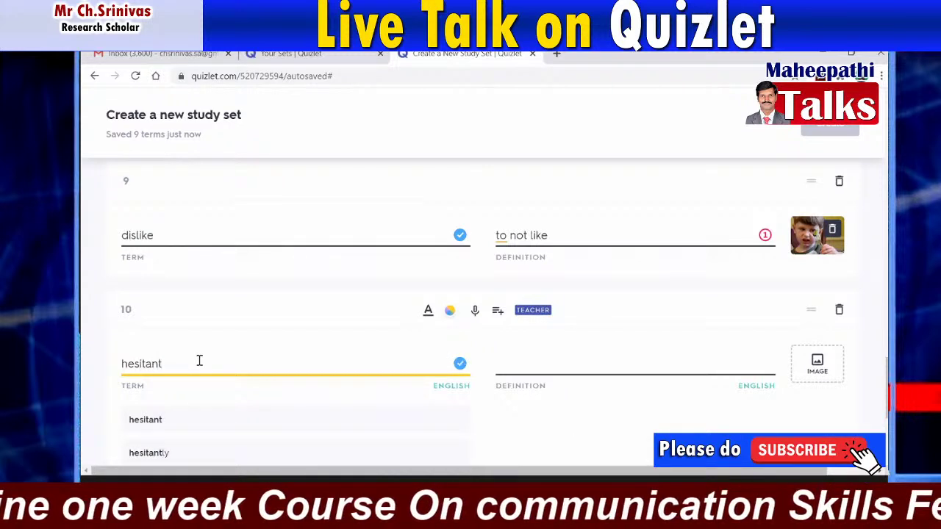
{"action": "type", "text": "l"}
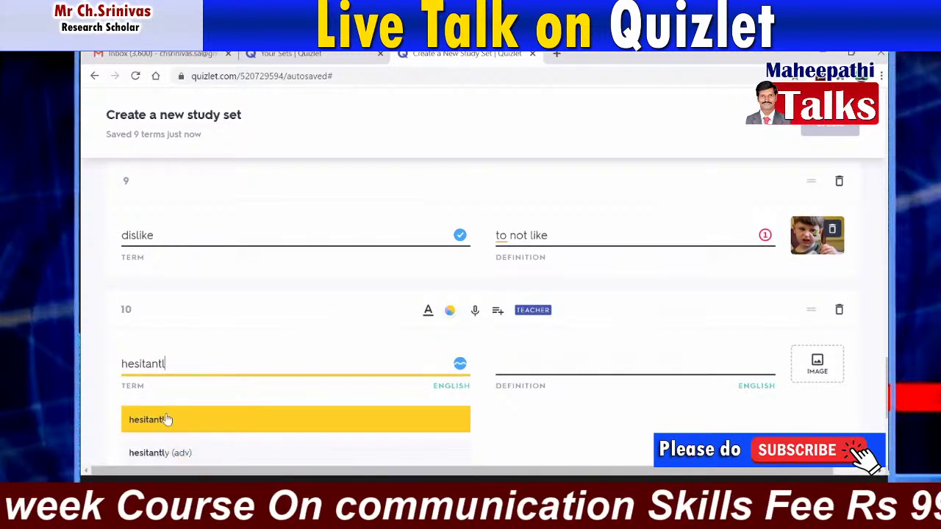
{"action": "left_click", "coordinate": [184, 420]}
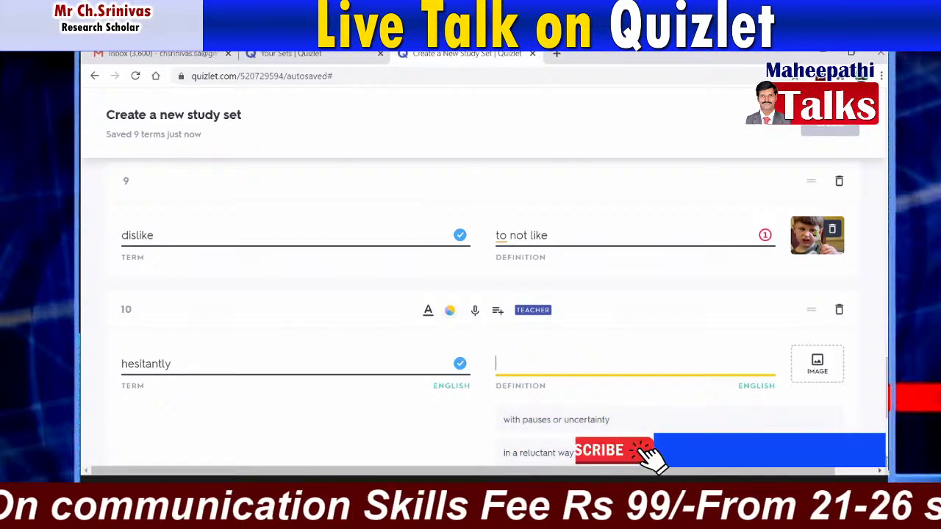
{"action": "scroll", "coordinate": [822, 427], "scroll_direction": "down", "scroll_amount": 1}
{"action": "left_click", "coordinate": [566, 345]}
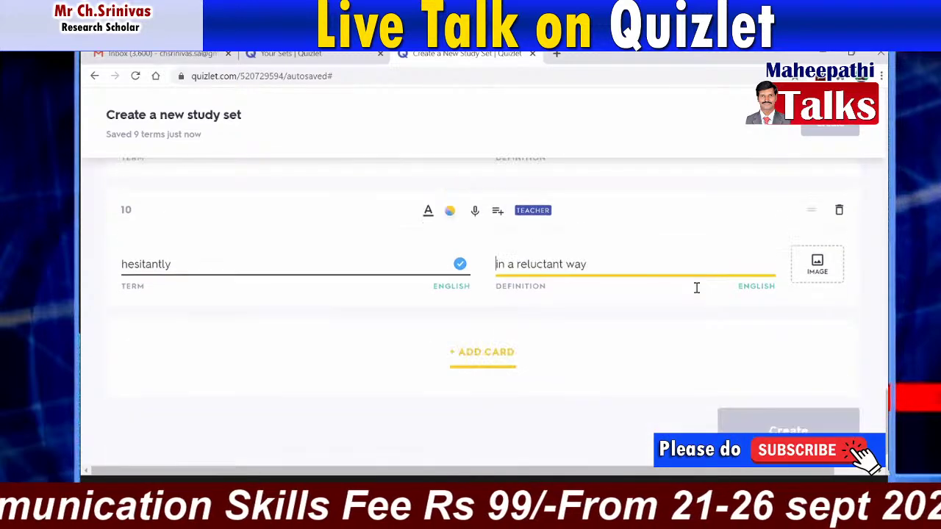
Attach the boy-in-maze picture to card 10 and add an empty card 11.
{"action": "left_click", "coordinate": [817, 265]}
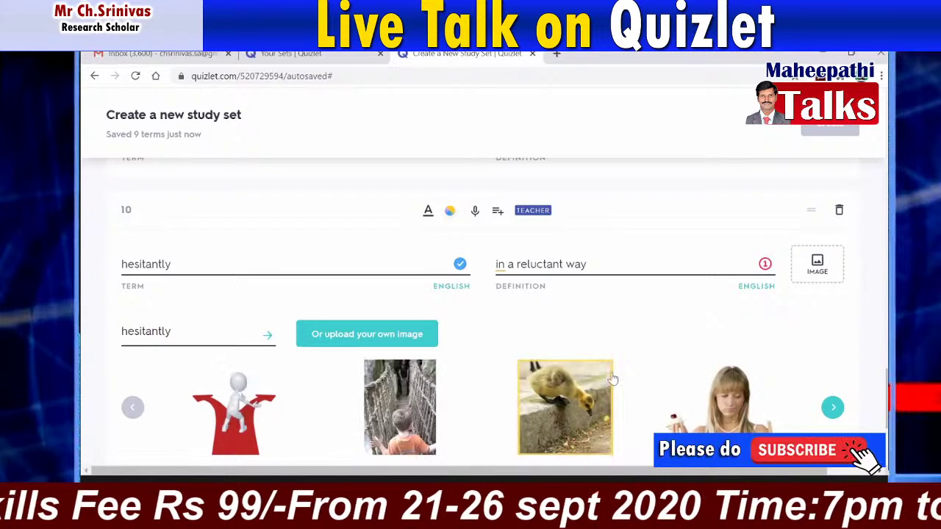
{"action": "left_click", "coordinate": [413, 408]}
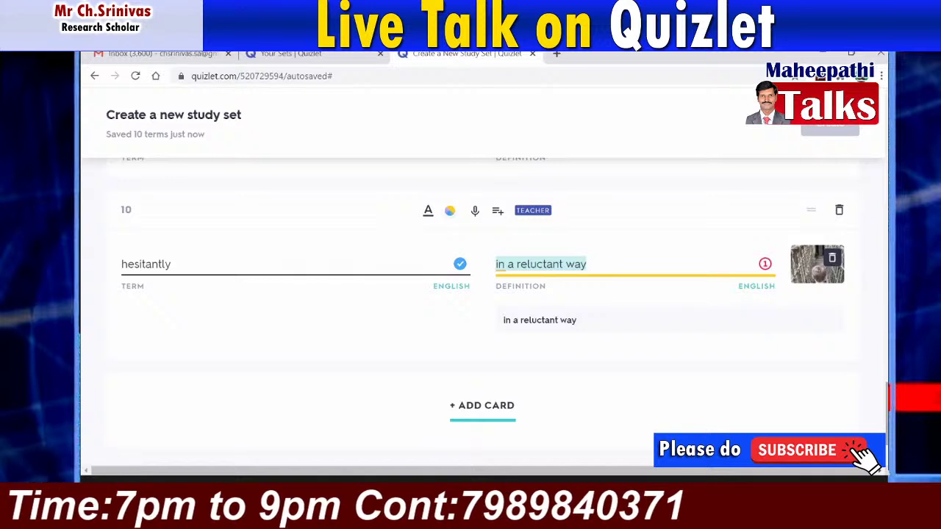
{"action": "left_click", "coordinate": [542, 319]}
{"action": "key", "text": "Tab"}
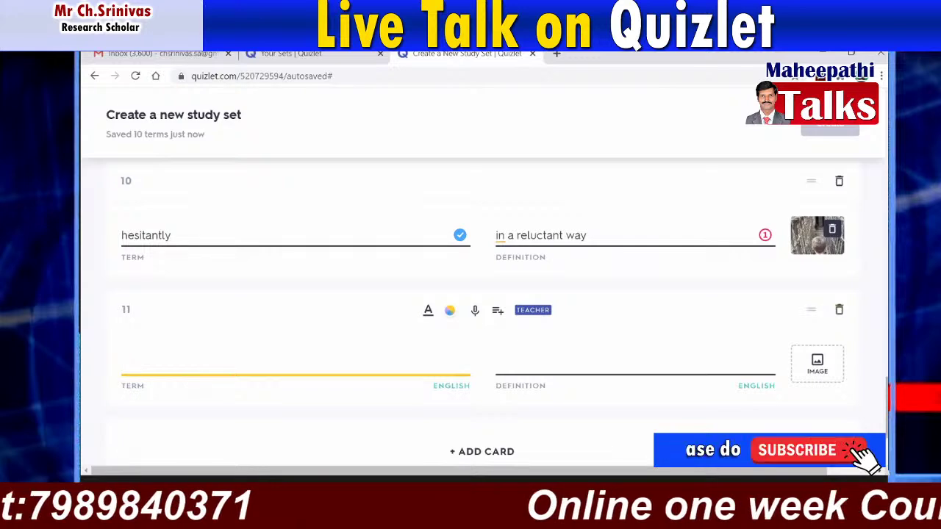
{"action": "scroll", "coordinate": [483, 309], "scroll_direction": "up", "scroll_amount": 15}
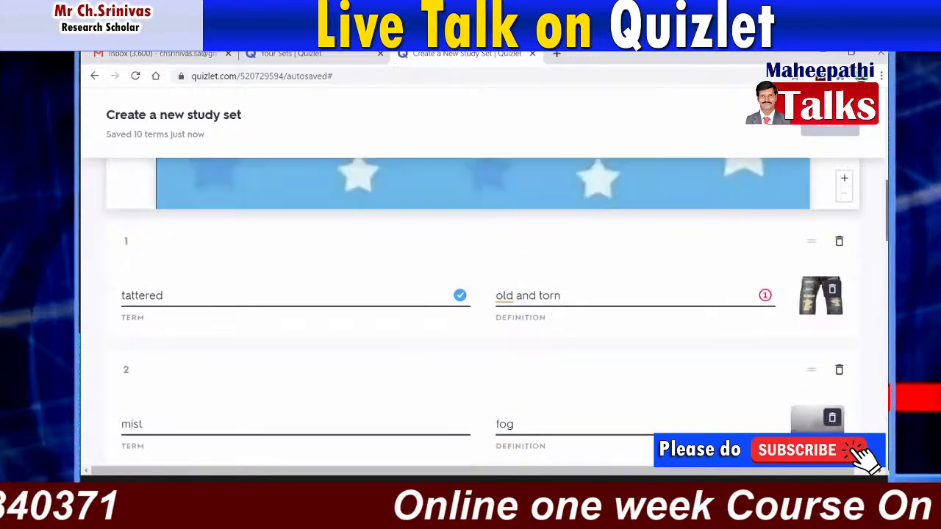
Set the study set visible to Everyone, editable by Just me, and save.
{"action": "scroll", "coordinate": [742, 385], "scroll_direction": "up", "scroll_amount": 5}
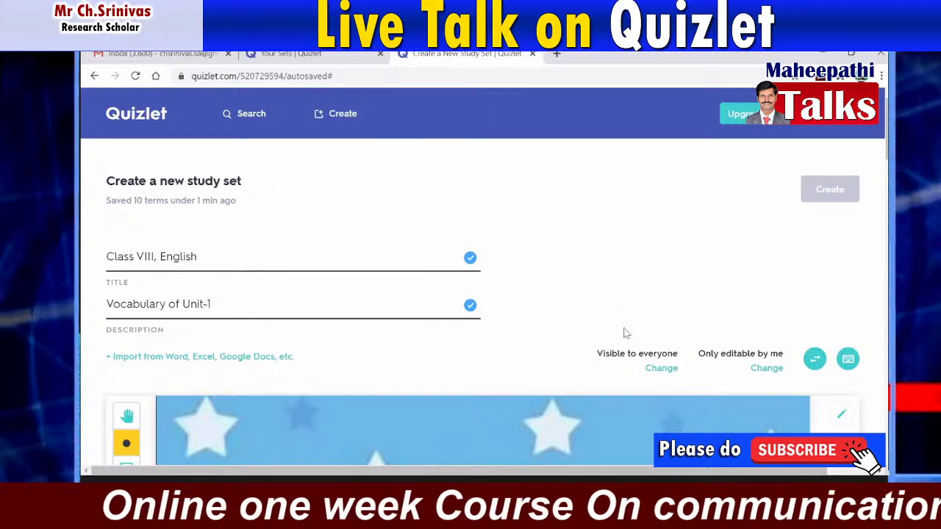
{"action": "left_click", "coordinate": [655, 369]}
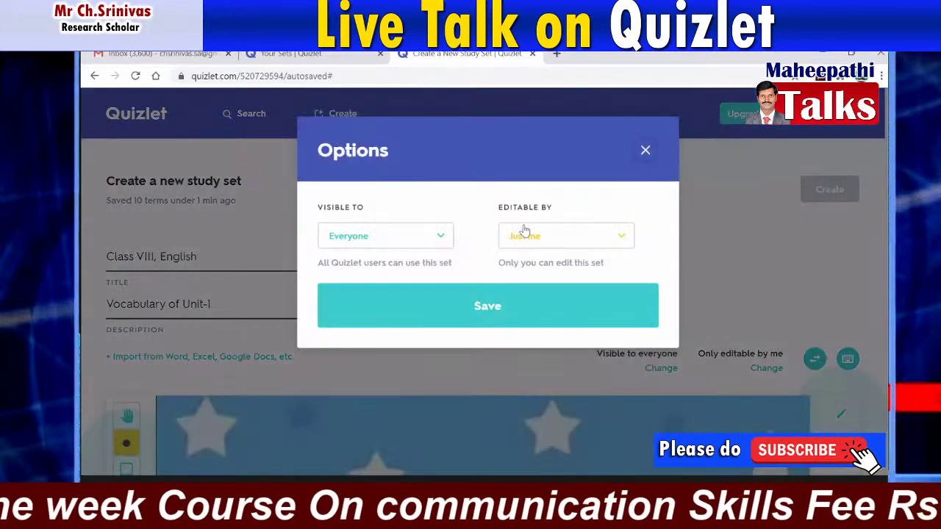
{"action": "left_click", "coordinate": [525, 243]}
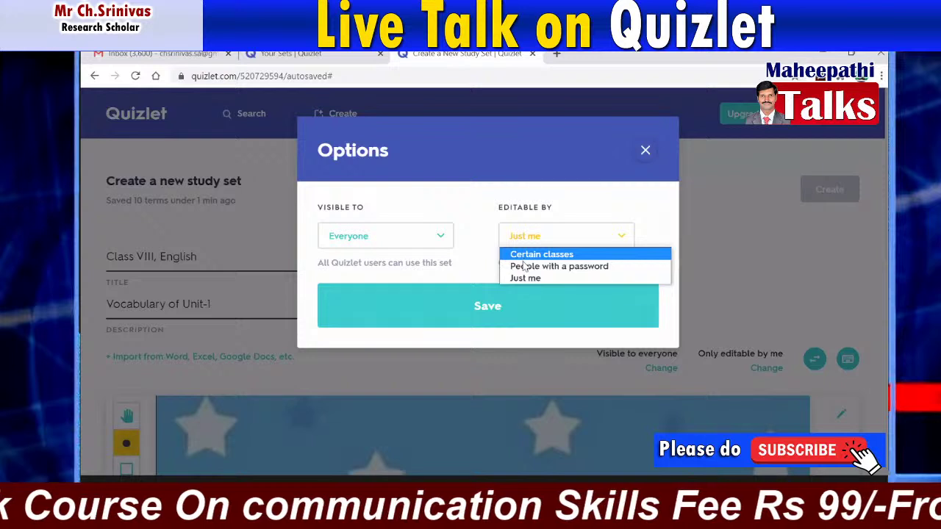
{"action": "left_click", "coordinate": [474, 267]}
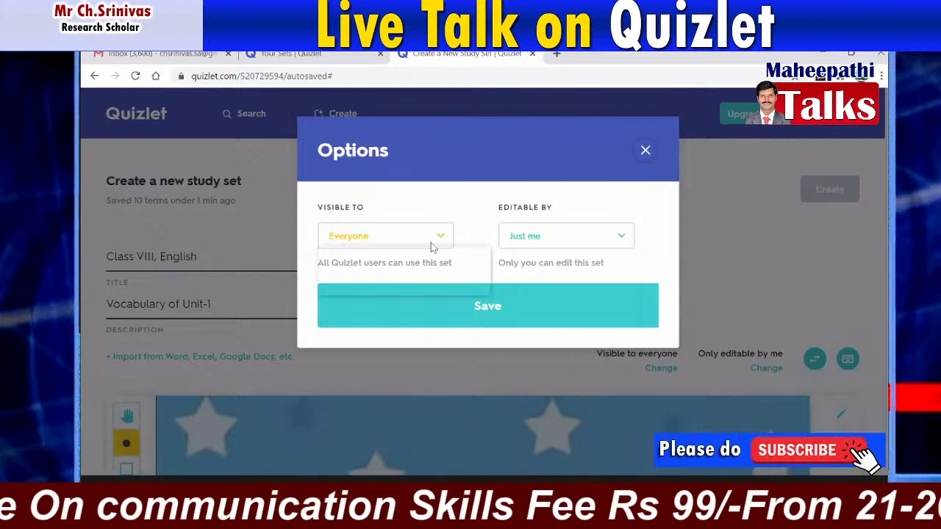
{"action": "left_click", "coordinate": [433, 247]}
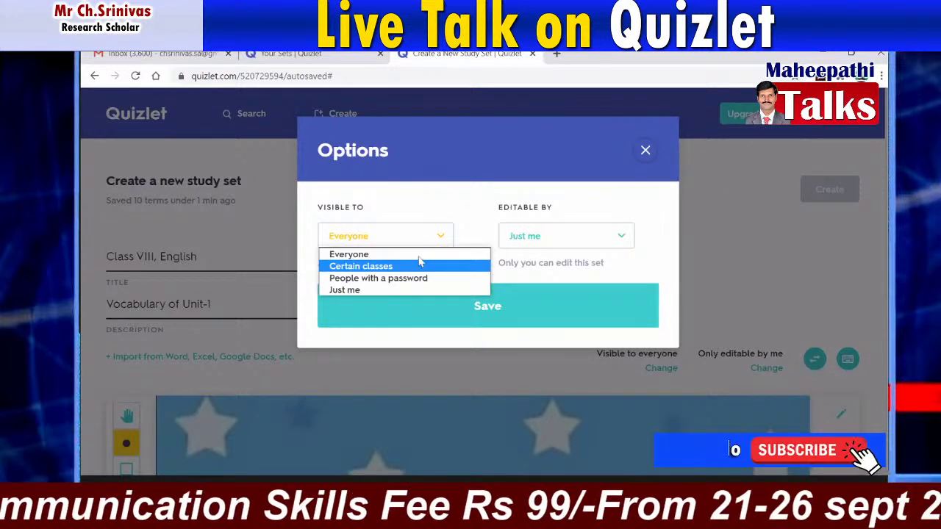
{"action": "left_click", "coordinate": [417, 255]}
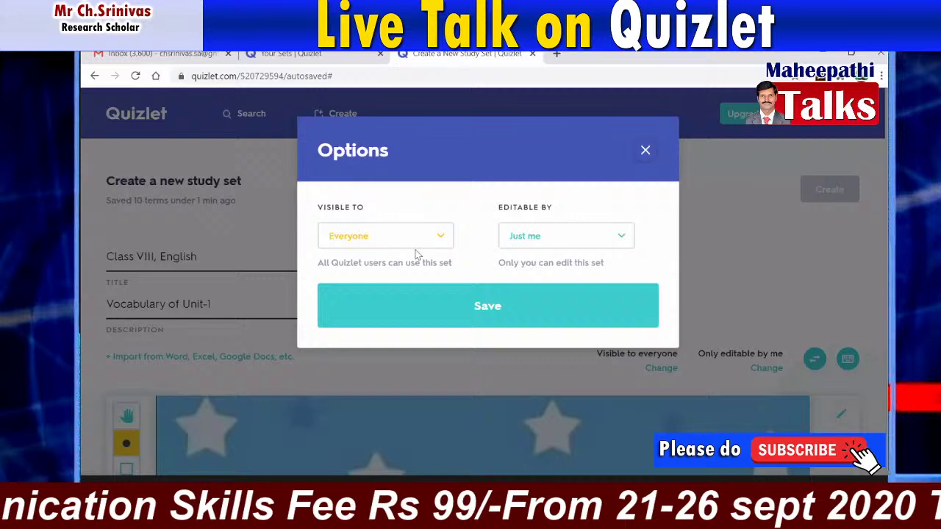
{"action": "left_click", "coordinate": [473, 298]}
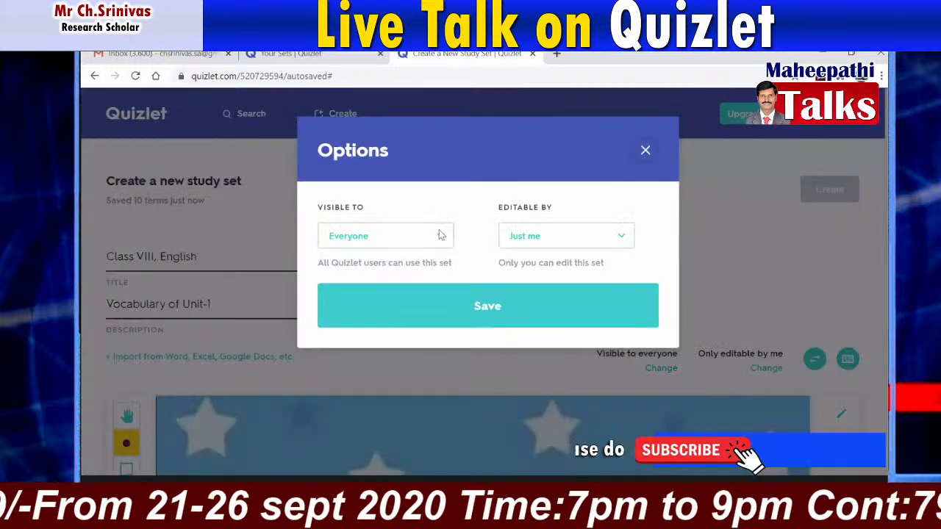
Recheck that editing stays limited to Just me and save the sharing options again.
{"action": "left_click", "coordinate": [542, 239]}
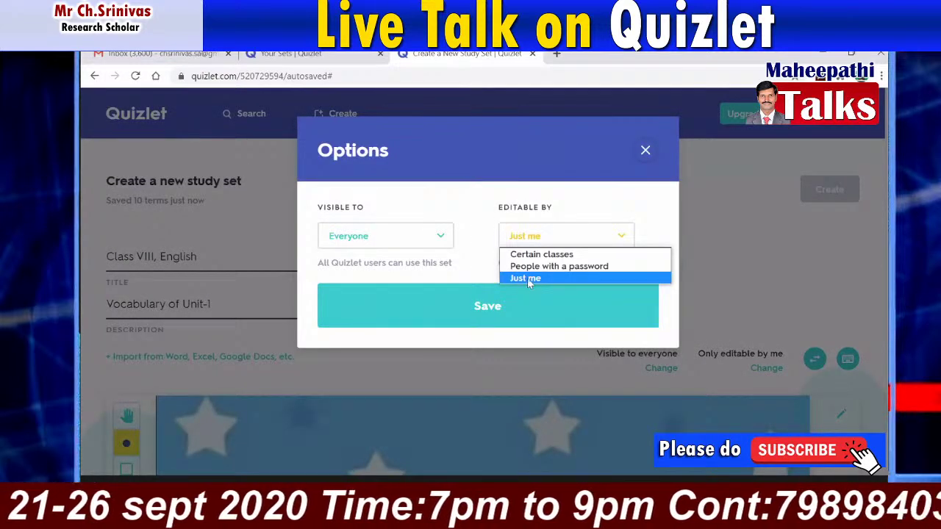
{"action": "left_click", "coordinate": [485, 306]}
{"action": "left_click", "coordinate": [483, 305]}
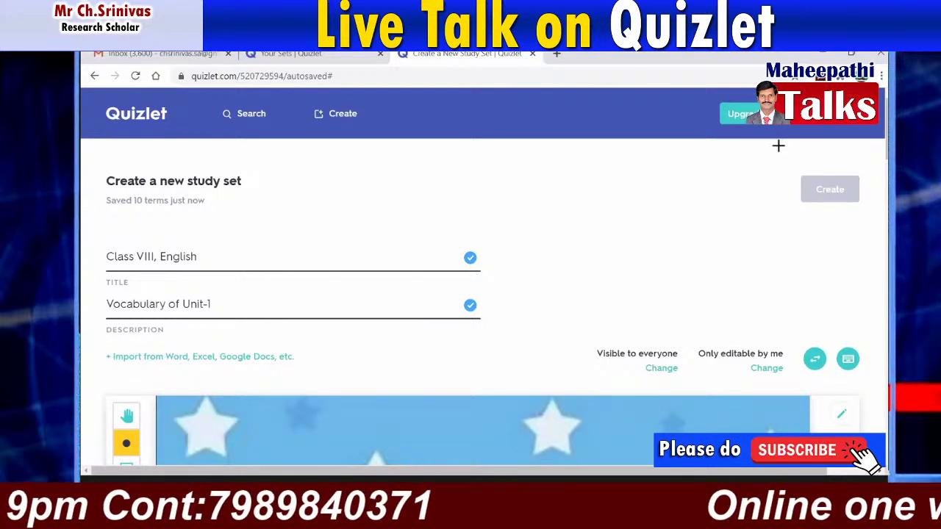
{"action": "scroll", "coordinate": [482, 309], "scroll_direction": "down", "scroll_amount": 3}
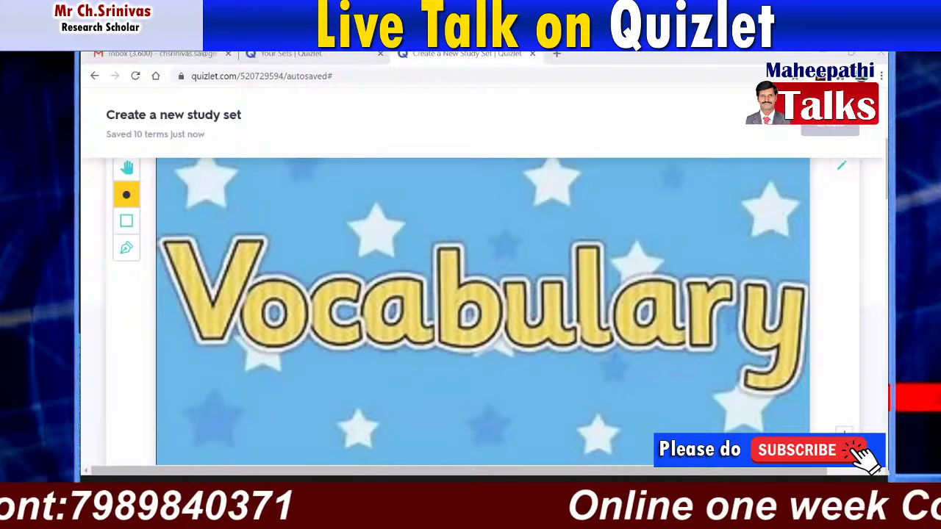
{"action": "scroll", "coordinate": [482, 308], "scroll_direction": "up", "scroll_amount": 3}
{"action": "left_click", "coordinate": [739, 113]}
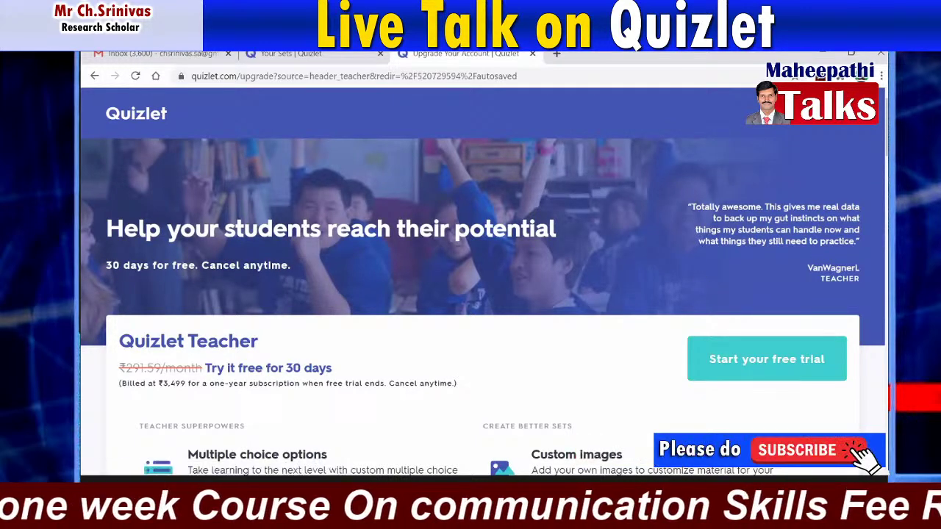
{"action": "scroll", "coordinate": [482, 294], "scroll_direction": "down", "scroll_amount": 5}
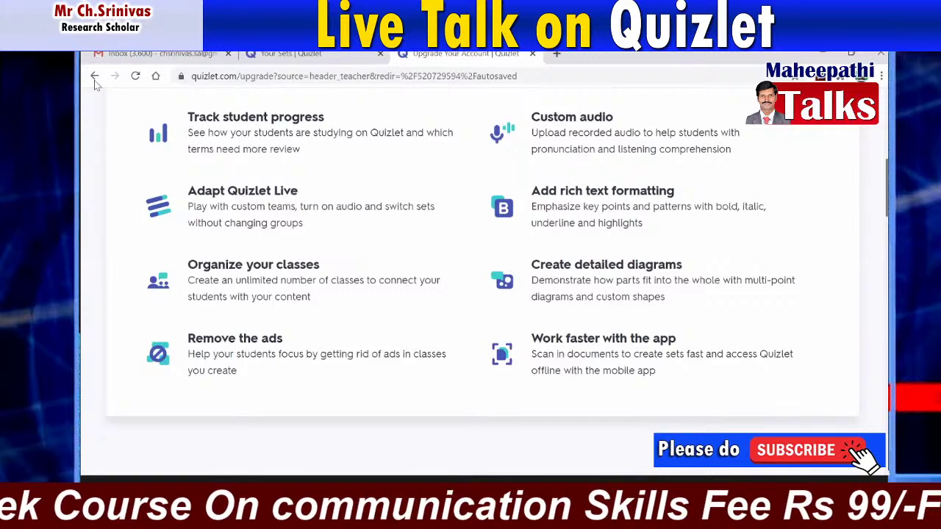
{"action": "key", "text": "alt+Left"}
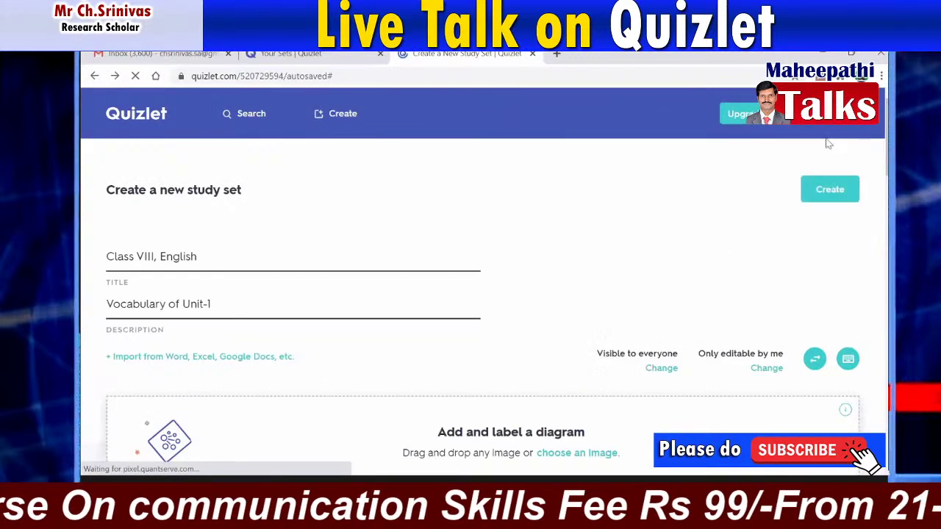
Publish the 'Class VIII, English' set, copy its share link, and close the share dialog.
{"action": "left_click", "coordinate": [825, 190]}
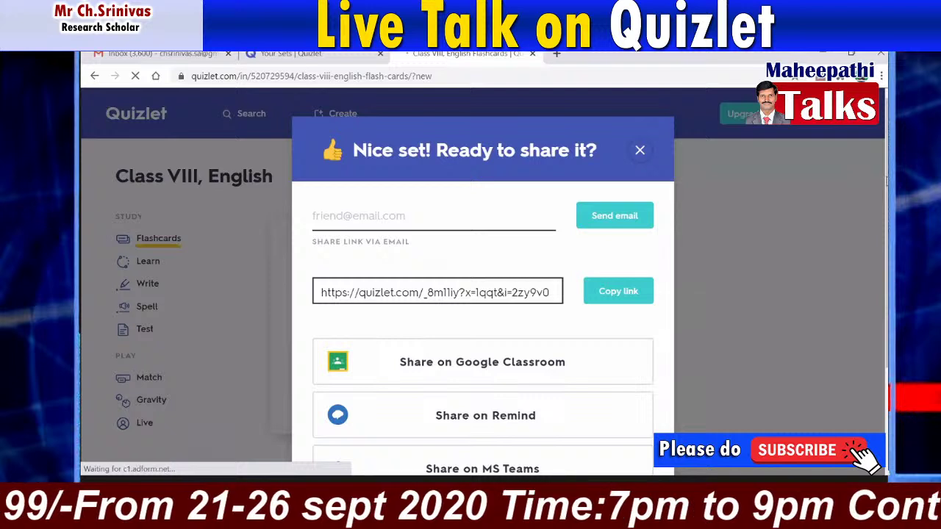
{"action": "scroll", "coordinate": [548, 191], "scroll_direction": "down", "scroll_amount": 2}
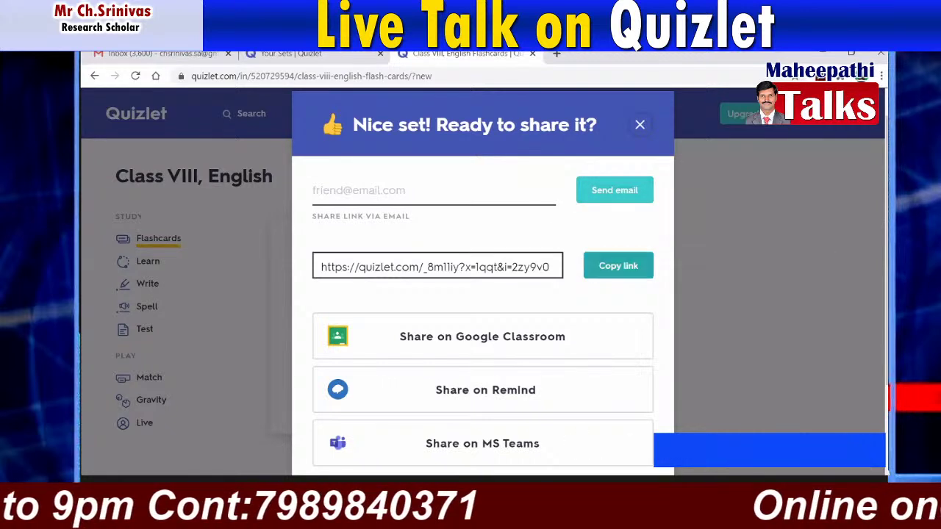
{"action": "scroll", "coordinate": [483, 295], "scroll_direction": "down", "scroll_amount": 2}
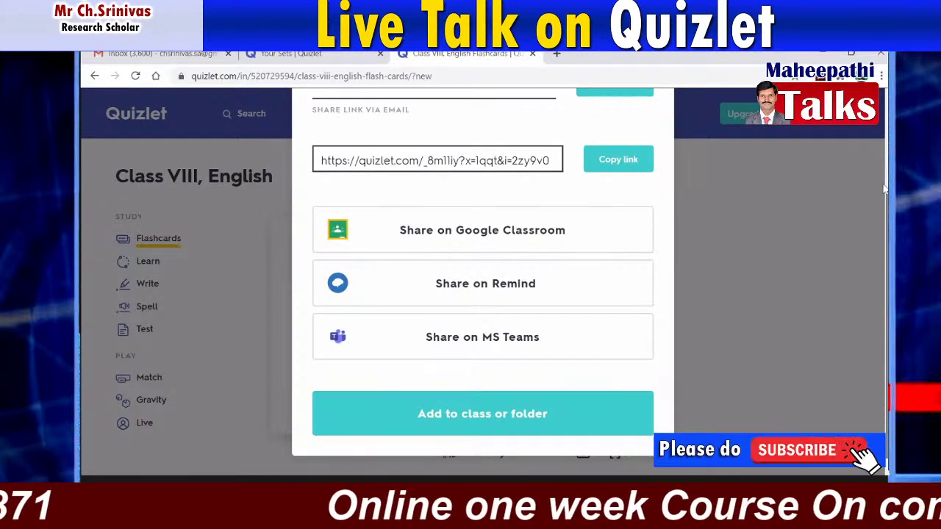
{"action": "scroll", "coordinate": [687, 176], "scroll_direction": "up", "scroll_amount": 2}
{"action": "scroll", "coordinate": [676, 169], "scroll_direction": "up", "scroll_amount": 1}
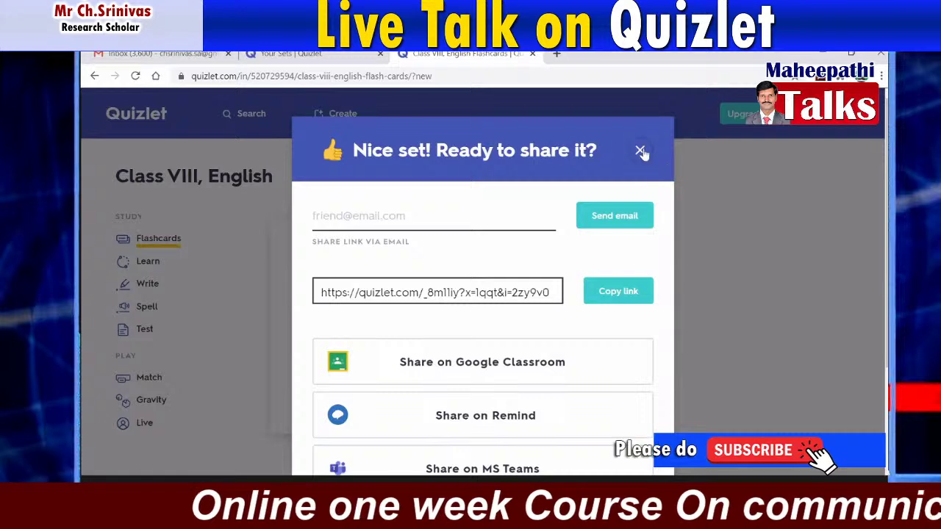
{"action": "left_click", "coordinate": [552, 291]}
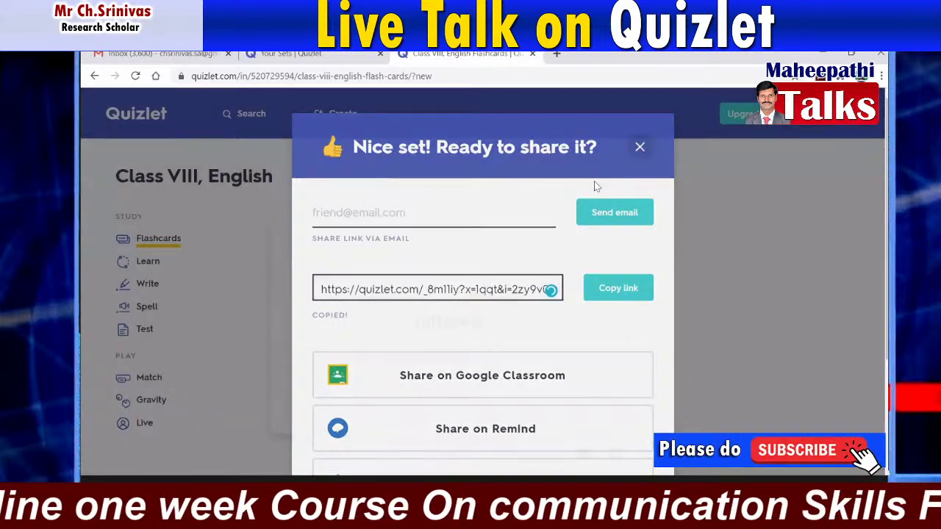
{"action": "left_click", "coordinate": [869, 245]}
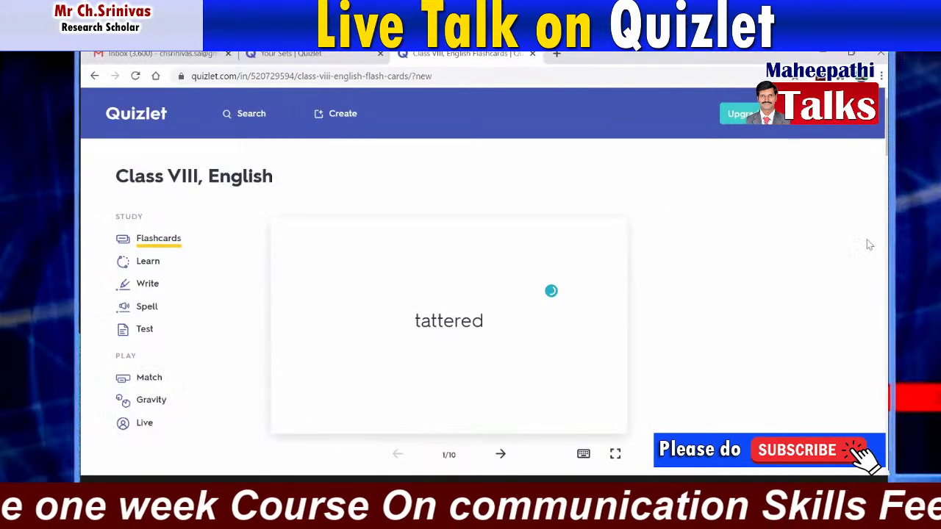